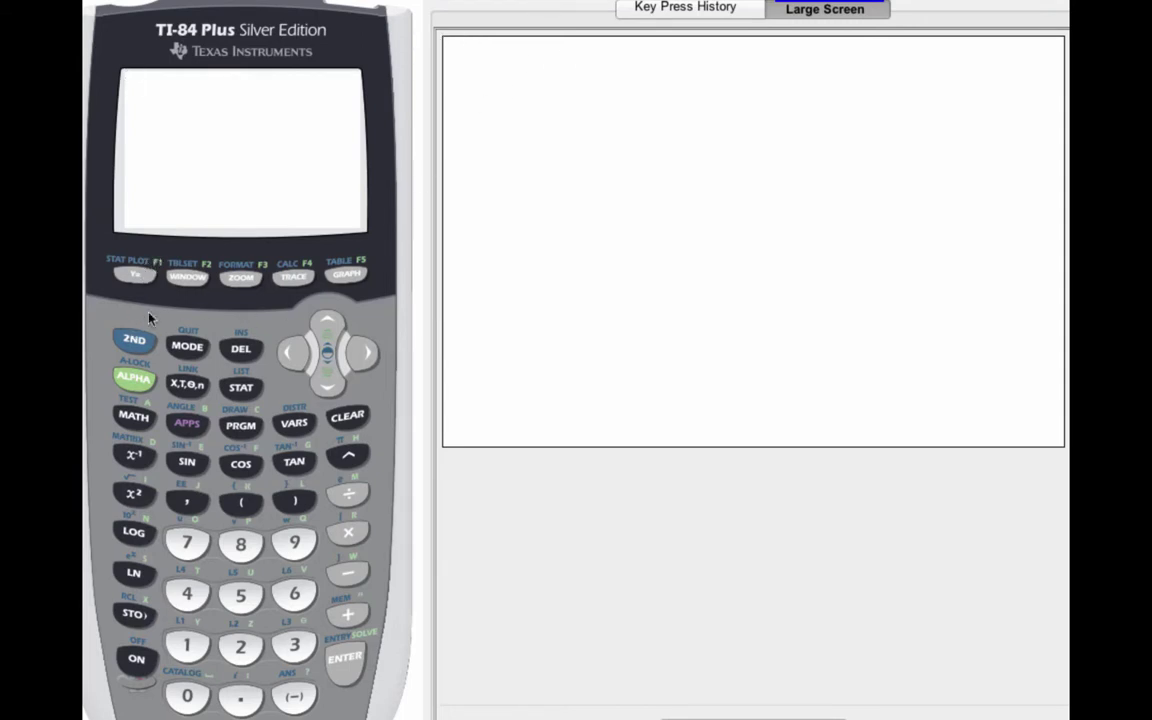
# - Show the About screen (OS 2.55MP) from the MEMORY menu, then return to an empty home screen
pyautogui.click(135, 341)
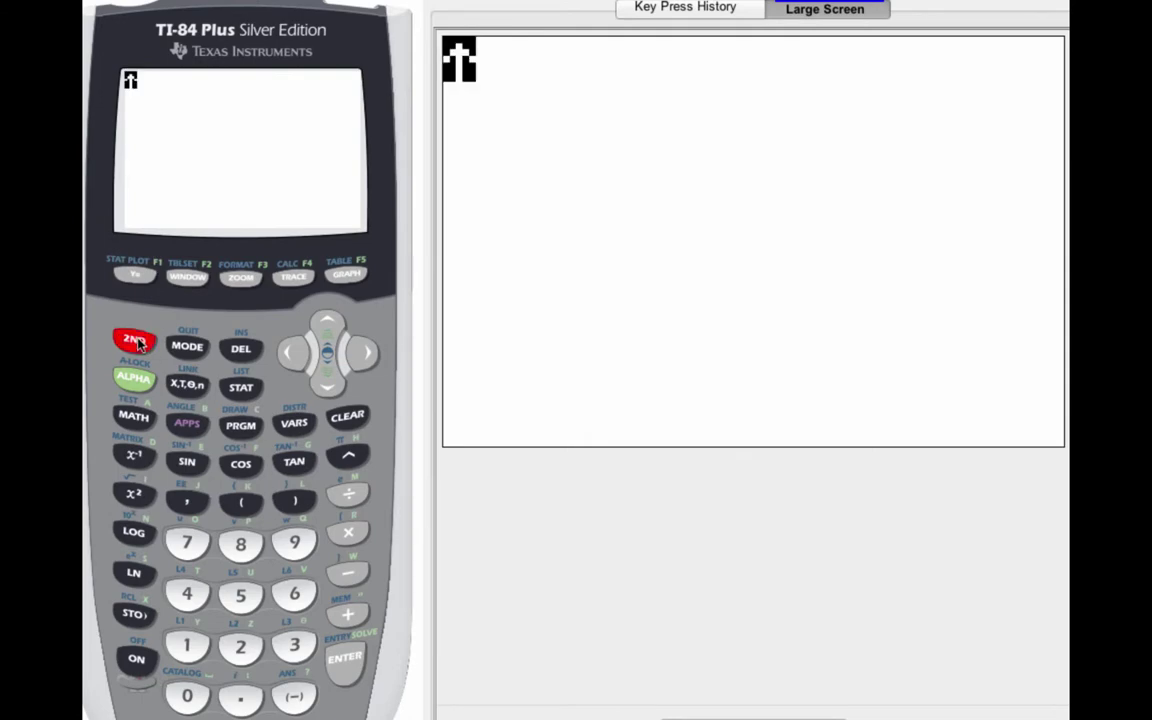
pyautogui.click(348, 617)
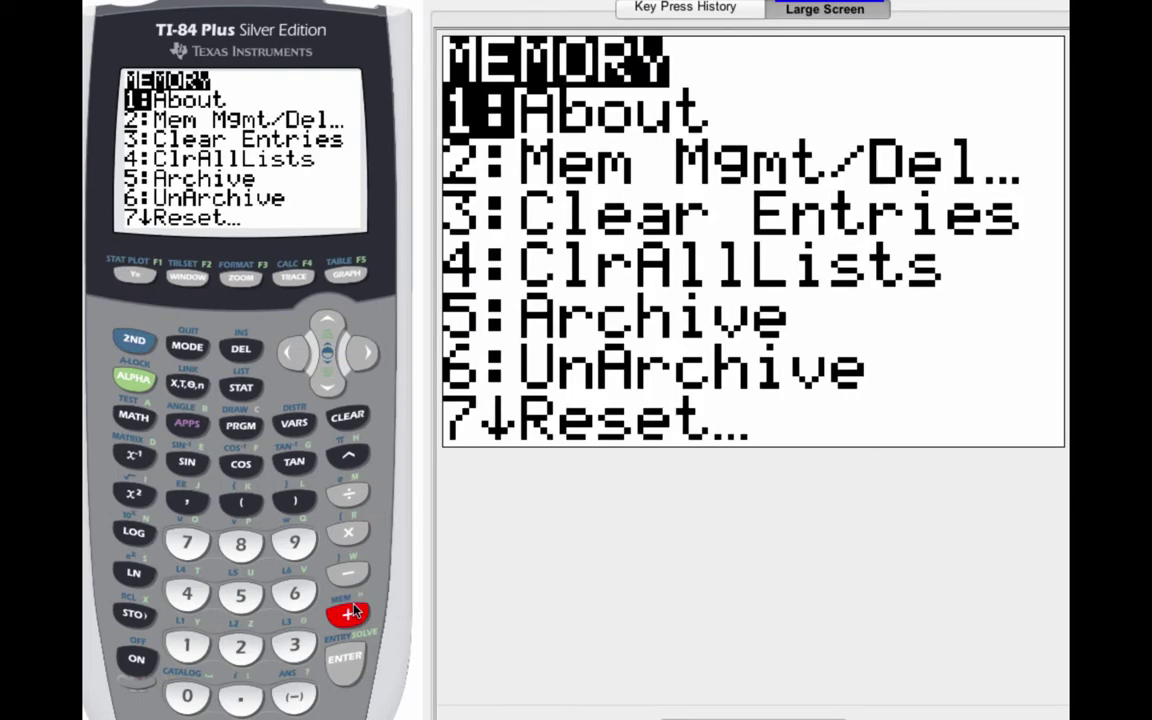
pyautogui.click(352, 662)
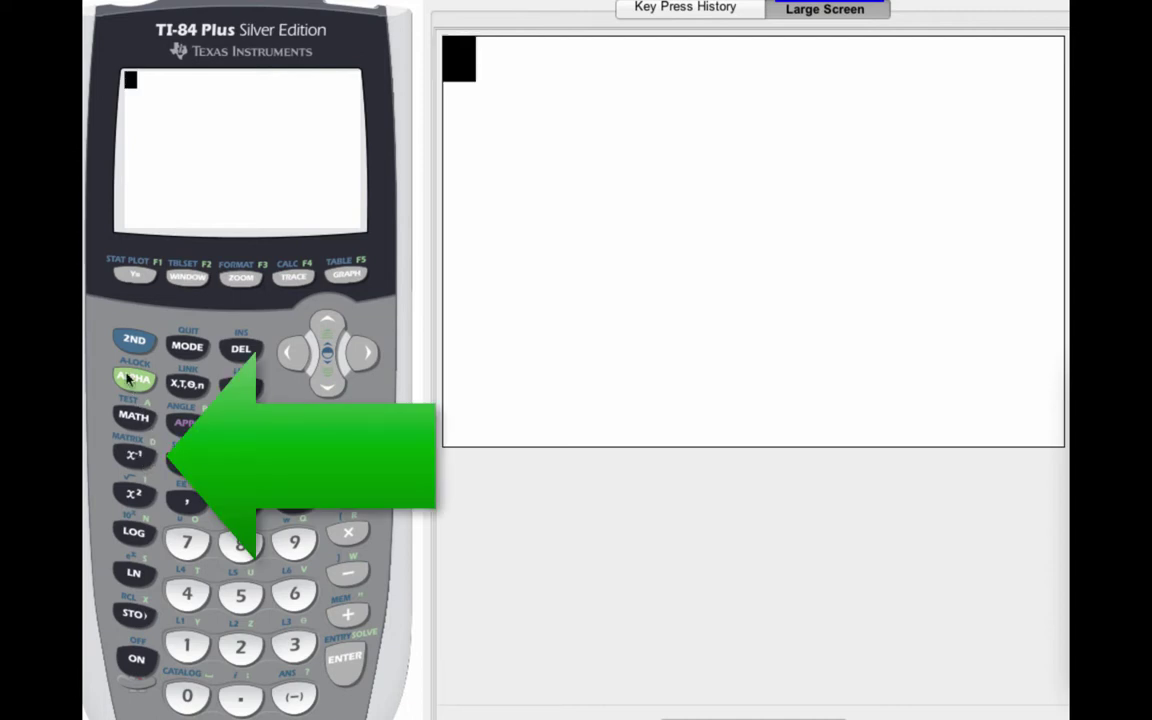
# - Open matrix [A] in the matrix editor and set its dimensions to 2×2
pyautogui.click(137, 343)
pyautogui.click(146, 457)
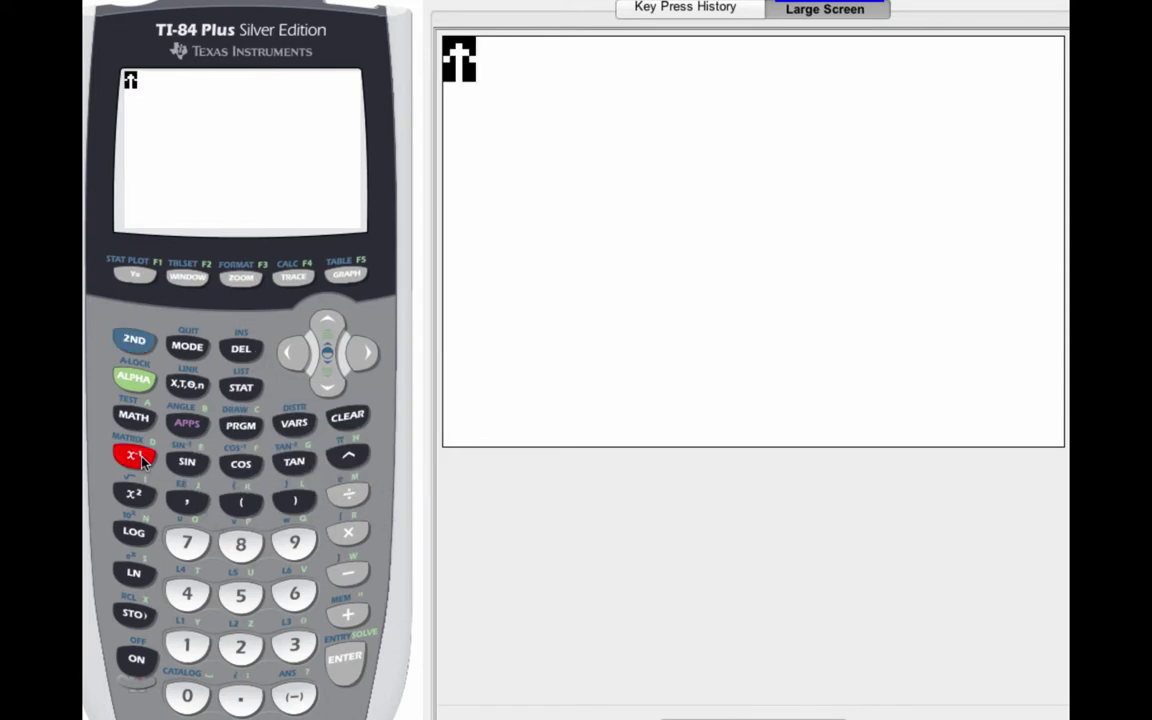
pyautogui.click(368, 358)
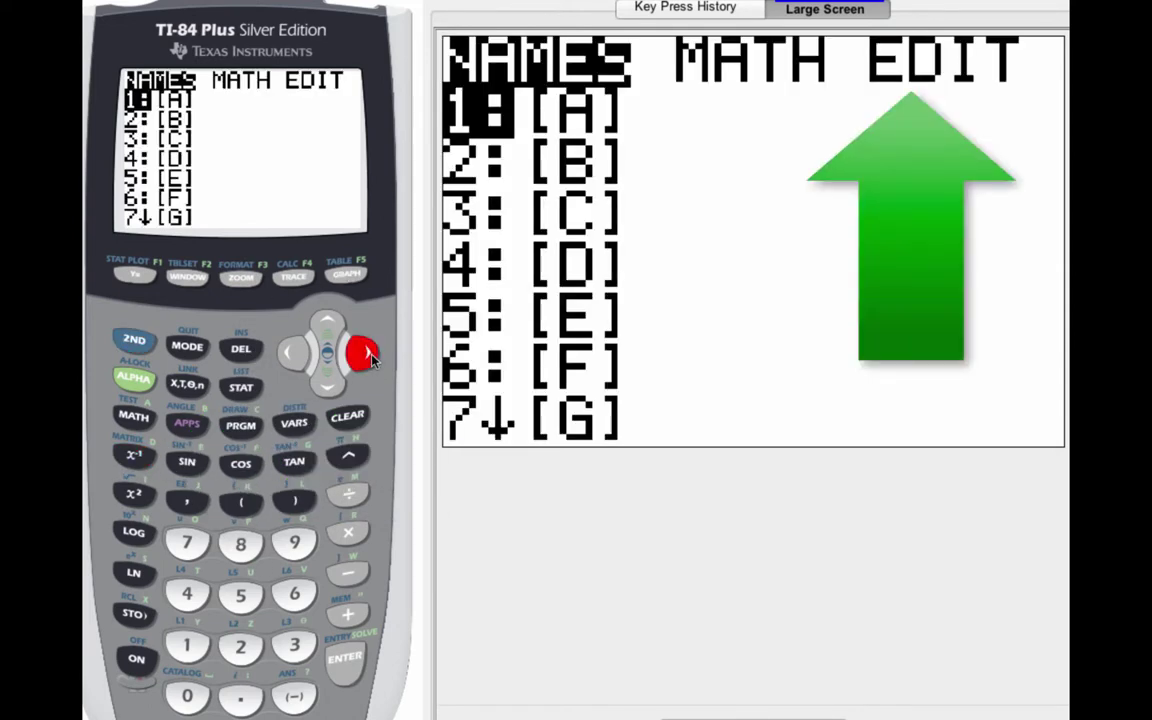
pyautogui.click(372, 357)
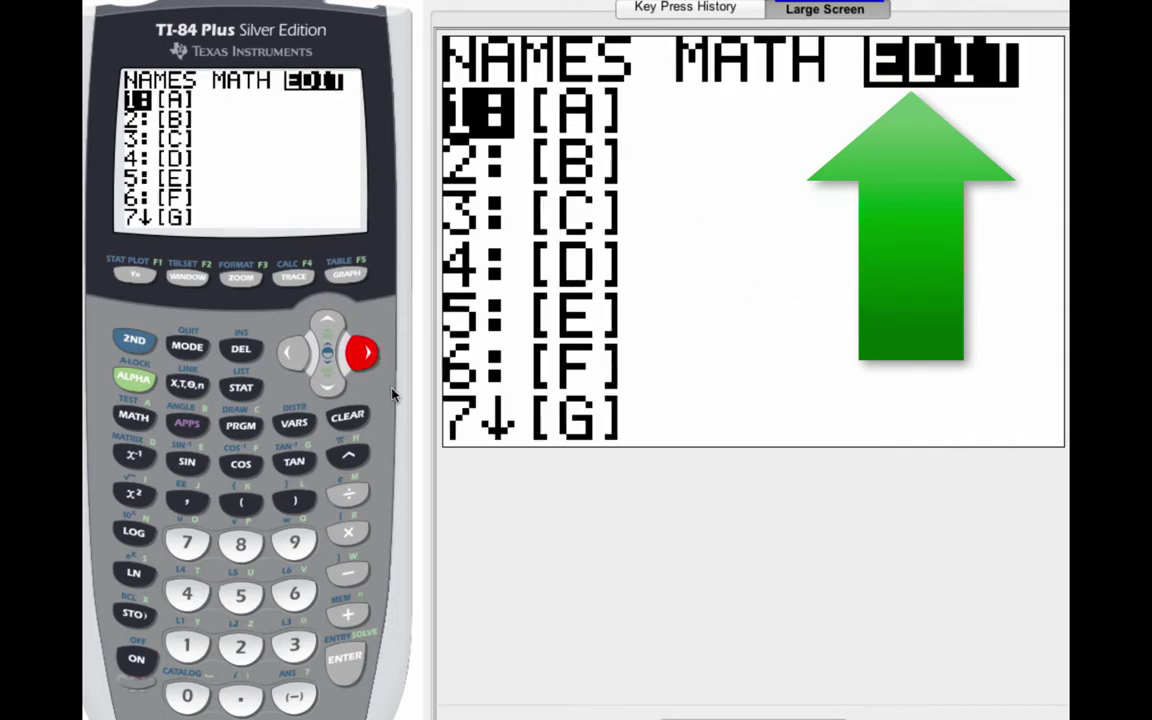
pyautogui.click(358, 660)
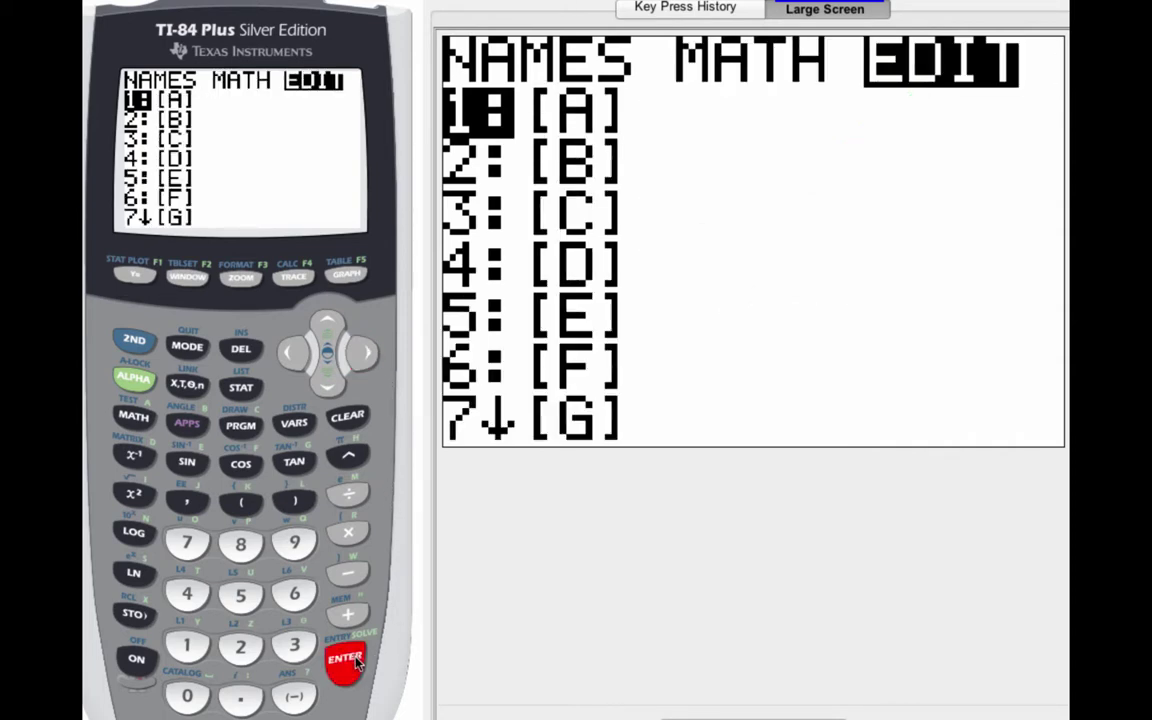
pyautogui.click(248, 645)
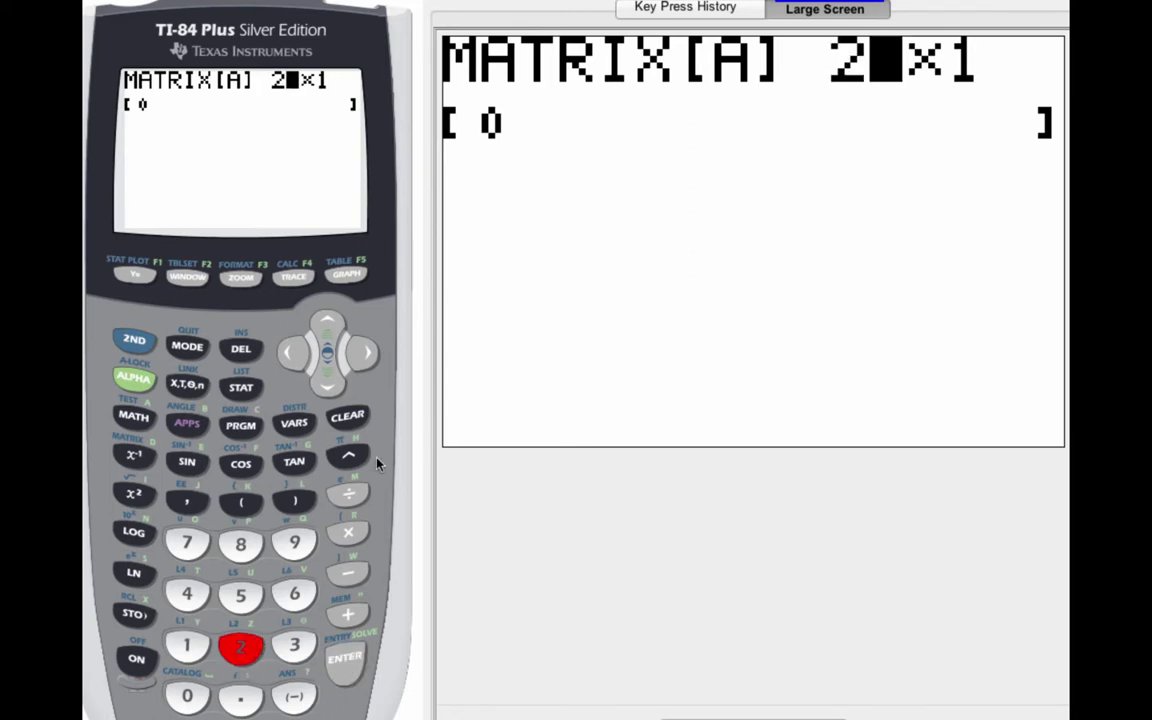
pyautogui.click(356, 664)
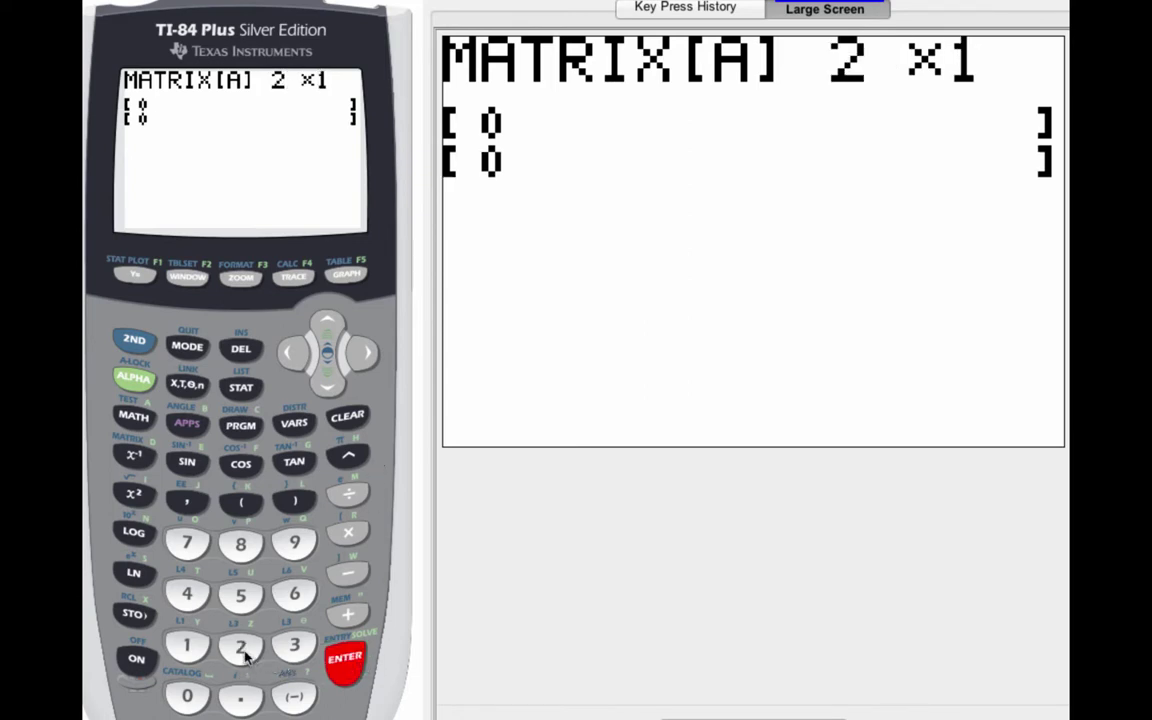
pyautogui.click(240, 645)
pyautogui.click(346, 658)
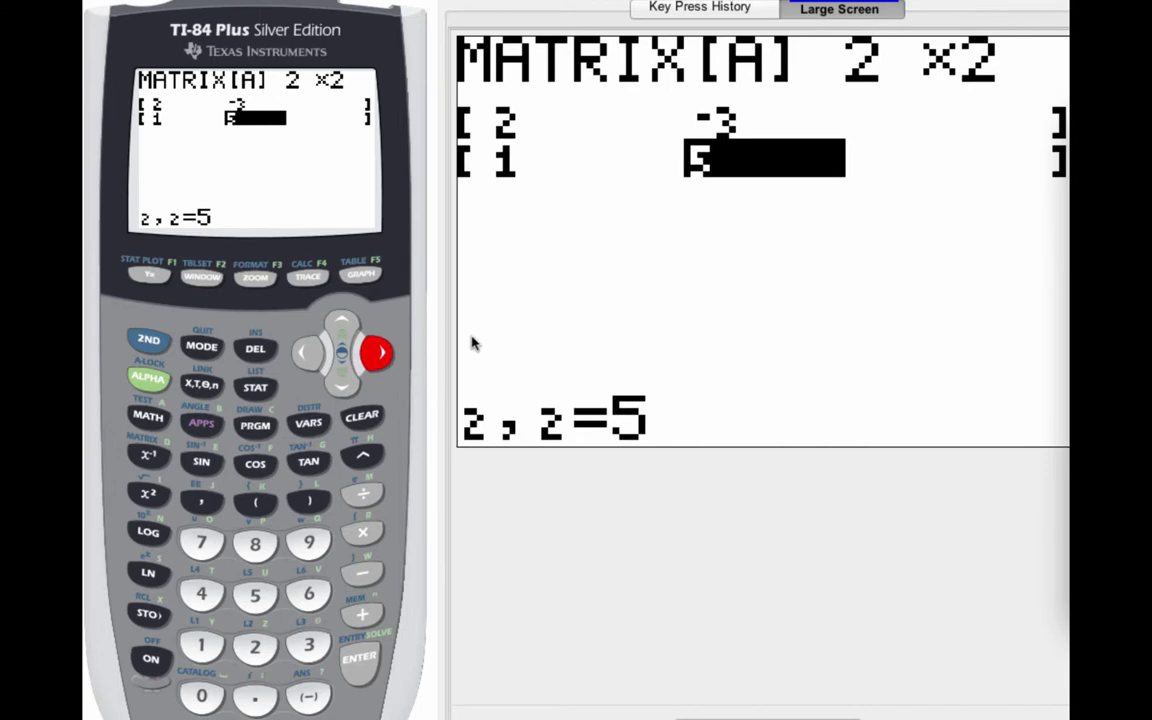
# - Open matrix [B] (rows 1, −4 and 3, −2) in the matrix editor
pyautogui.click(150, 342)
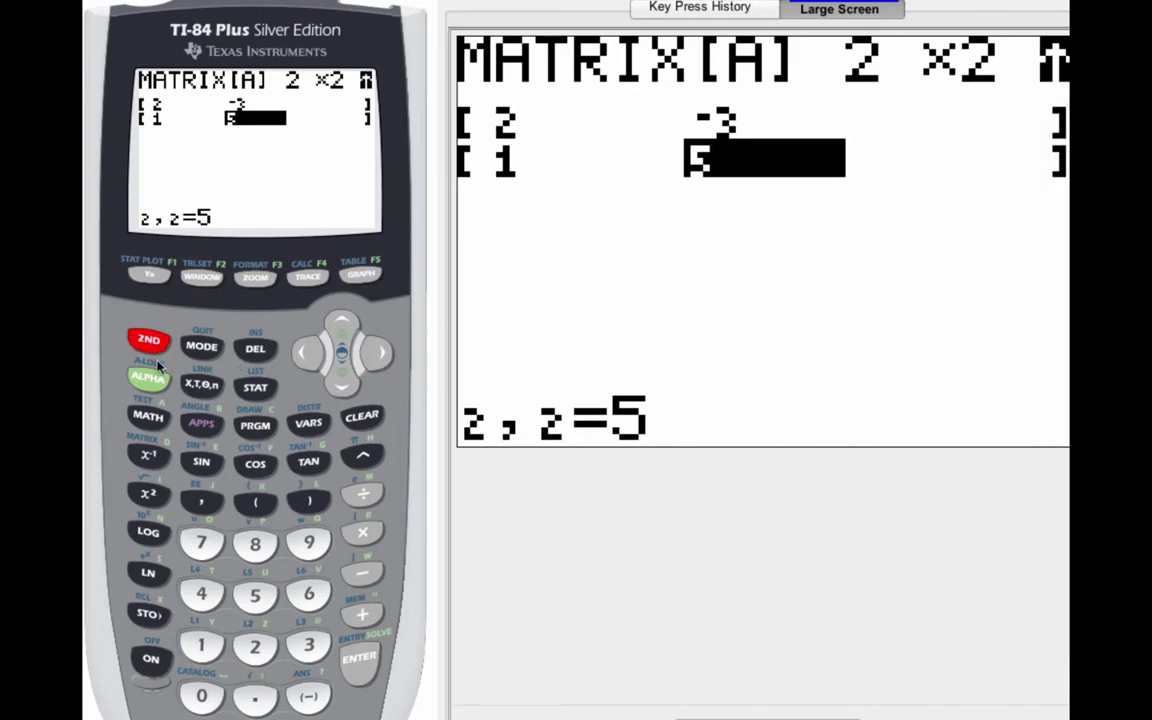
pyautogui.click(150, 460)
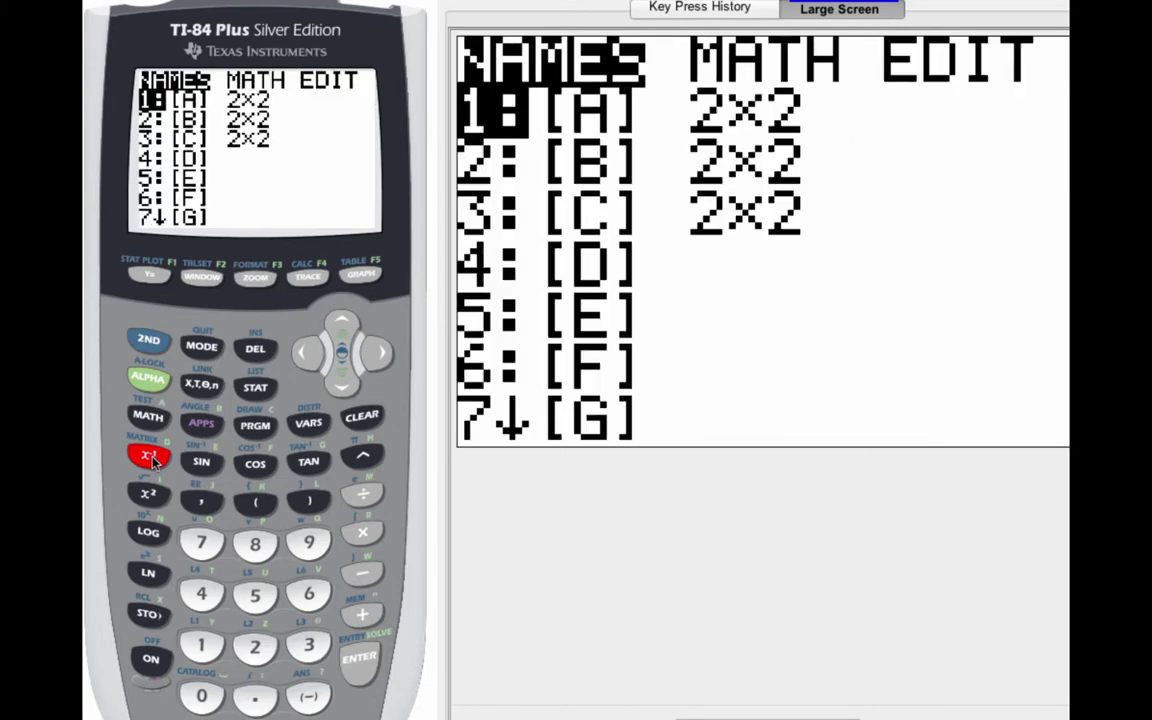
pyautogui.click(382, 354)
pyautogui.click(381, 358)
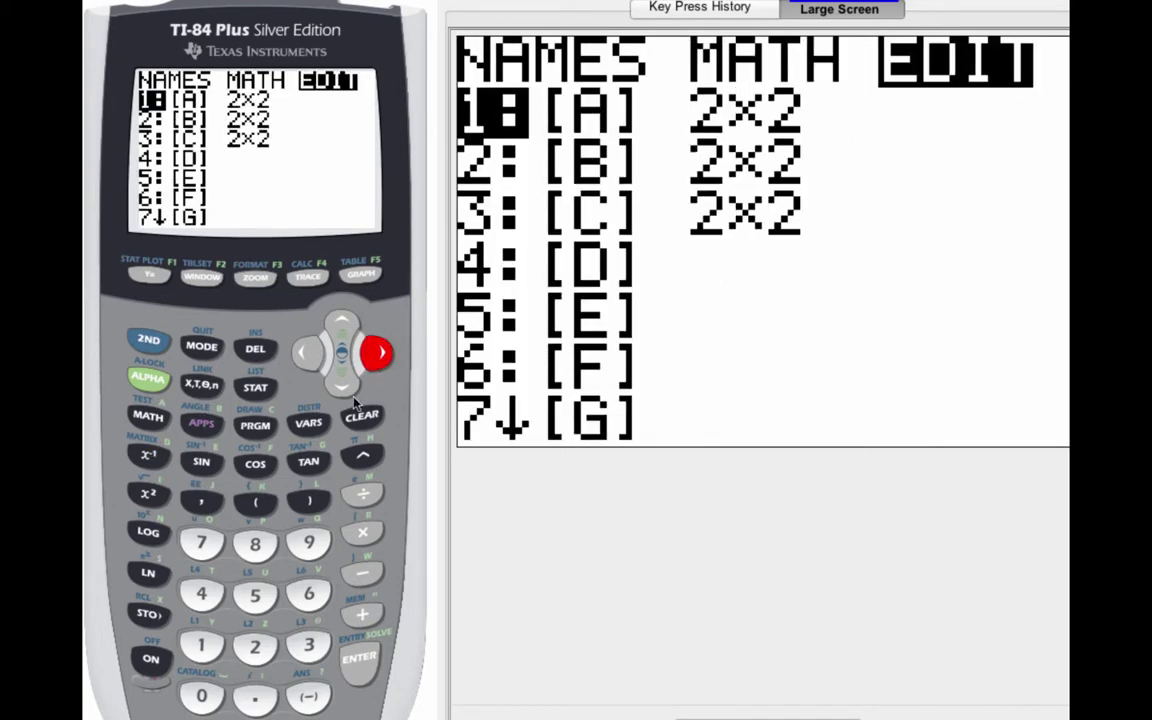
pyautogui.click(342, 386)
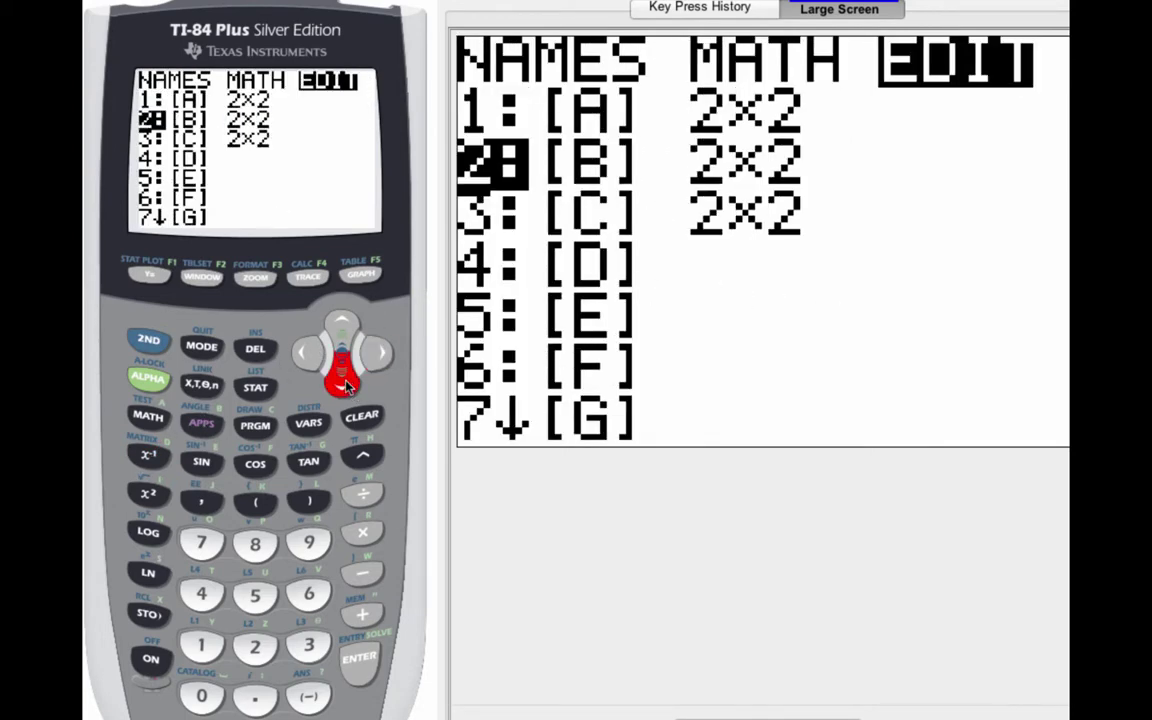
pyautogui.click(362, 660)
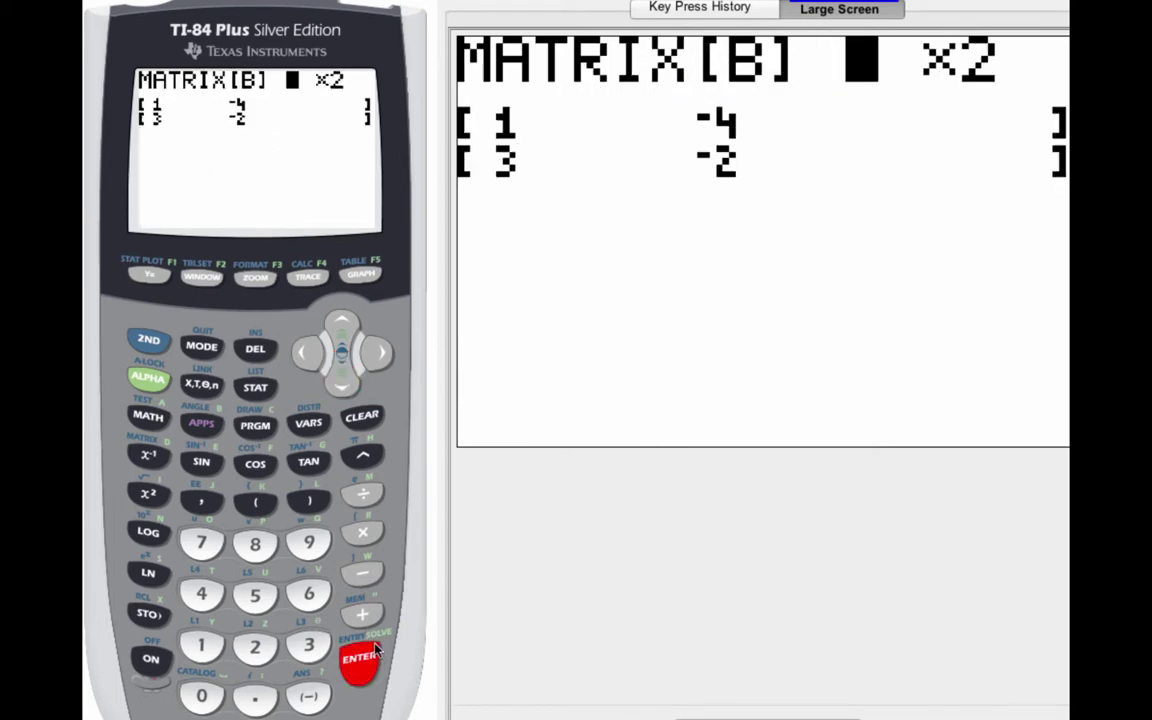
# - Leave the matrix editor and return to the home screen
pyautogui.click(150, 341)
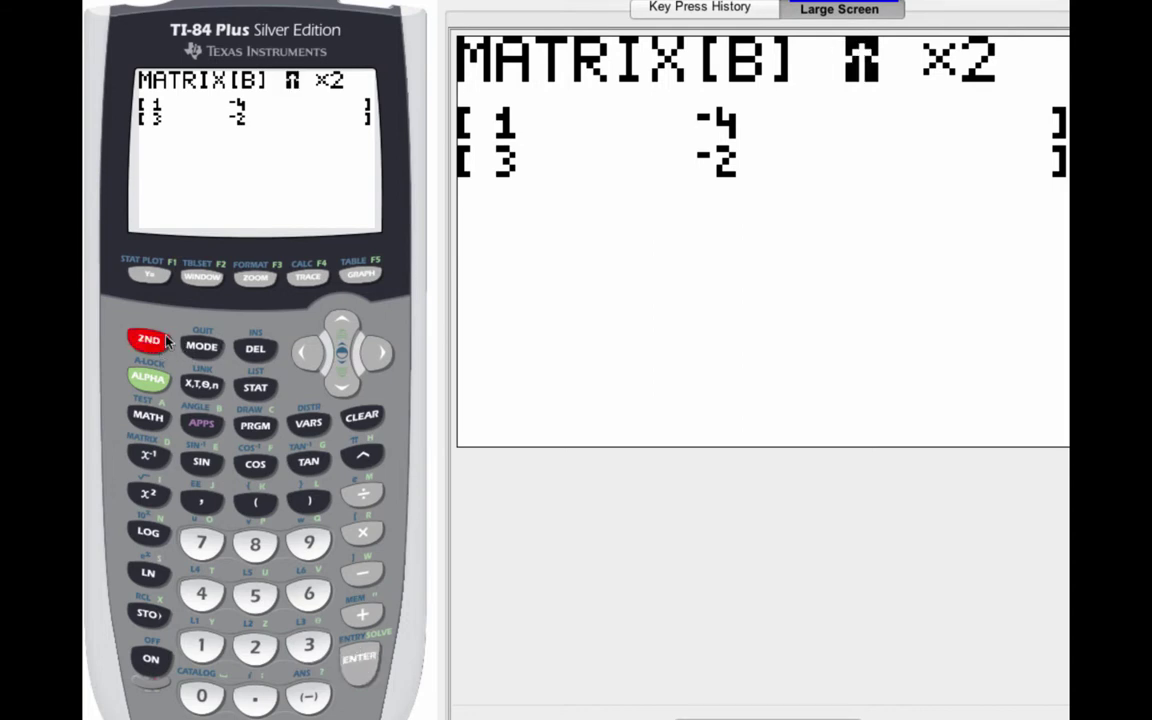
pyautogui.click(198, 346)
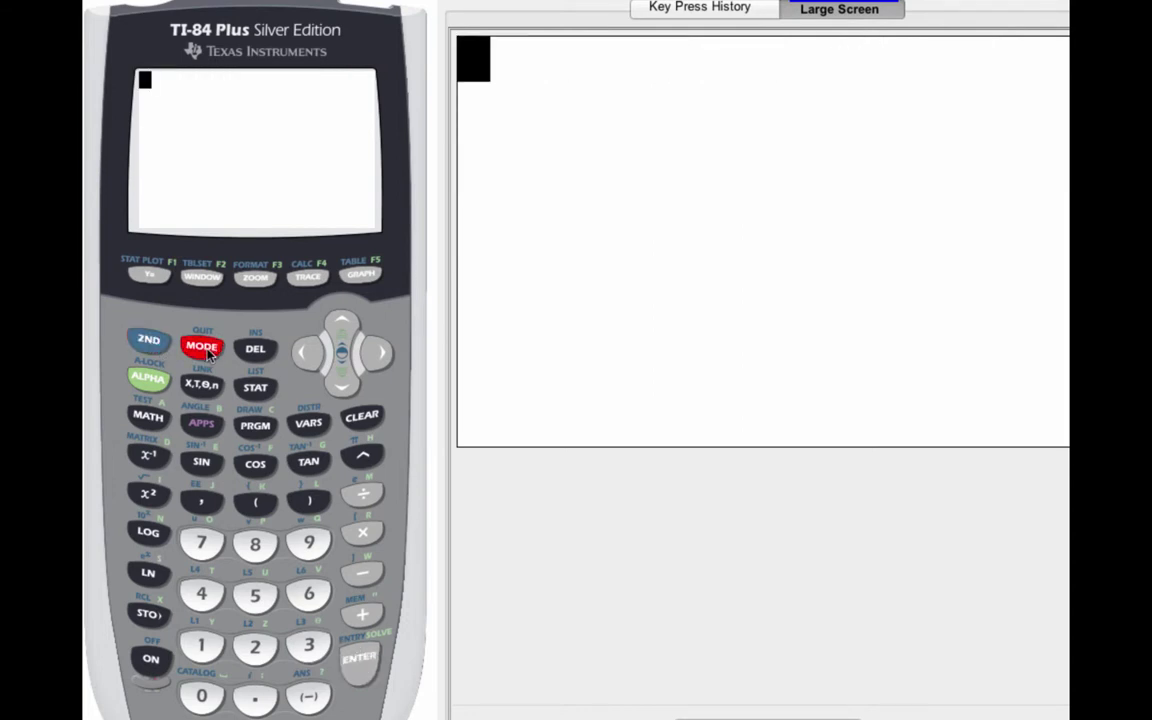
pyautogui.click(258, 388)
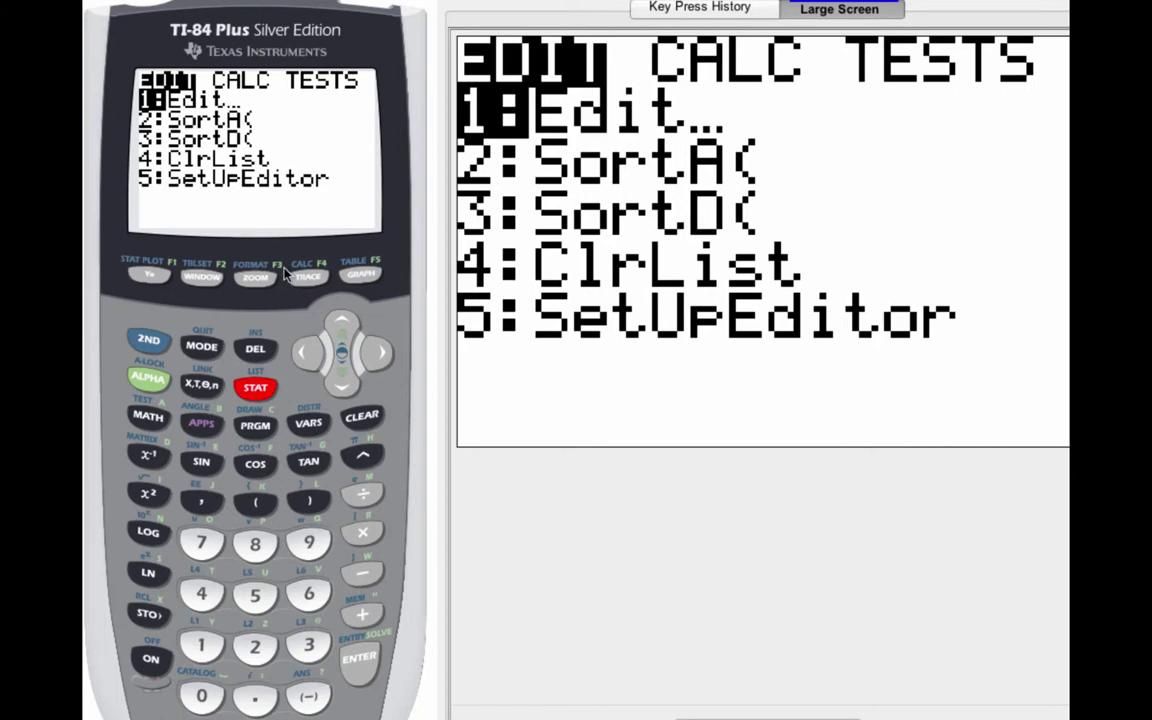
# - Enter [A]*[B] from the MATRIX menu and evaluate it to [[-7,-2],[16,-14]]
pyautogui.click(150, 342)
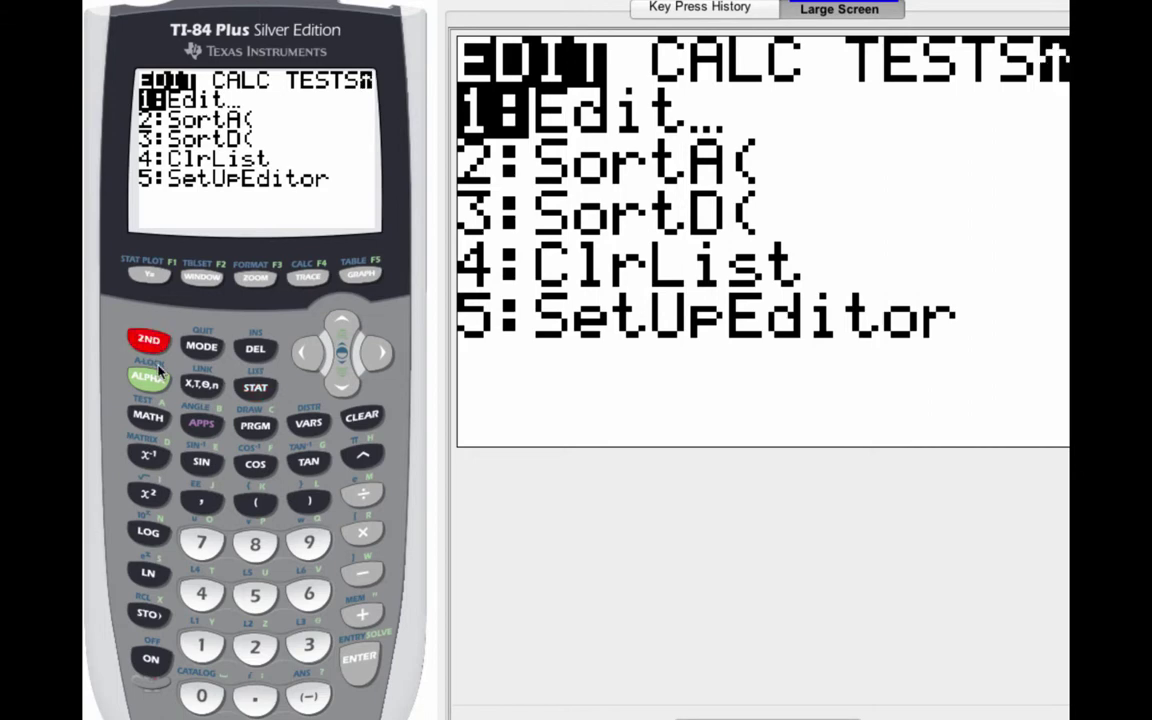
pyautogui.click(148, 455)
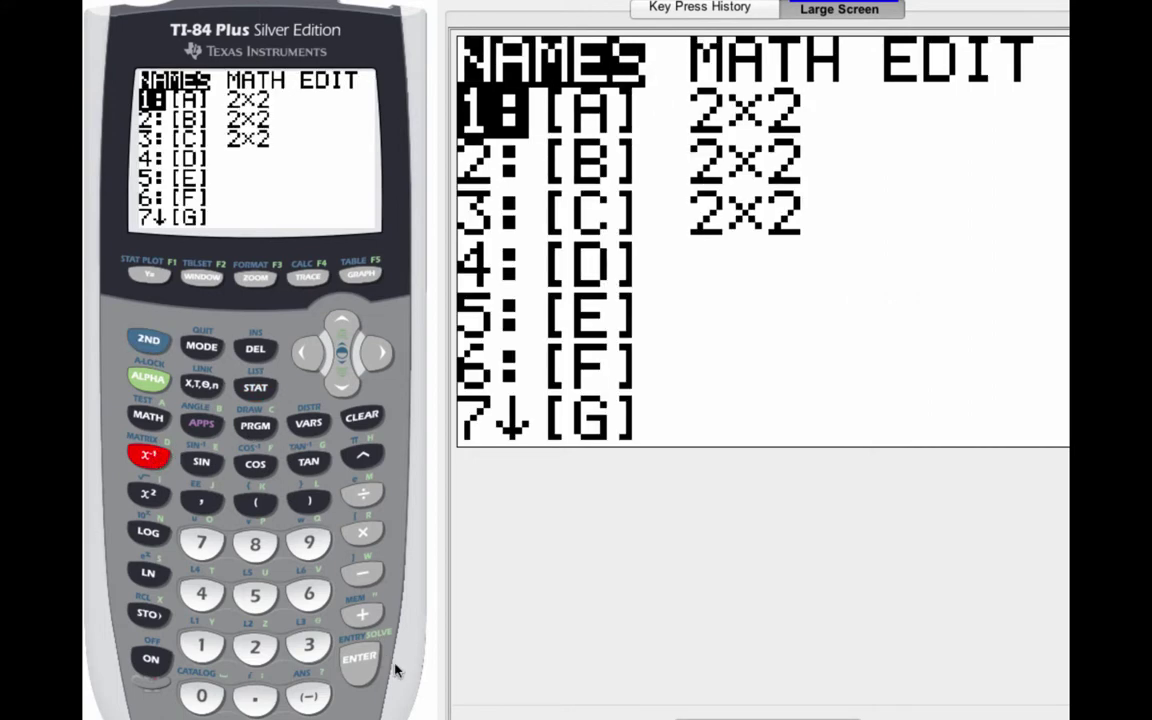
pyautogui.click(359, 657)
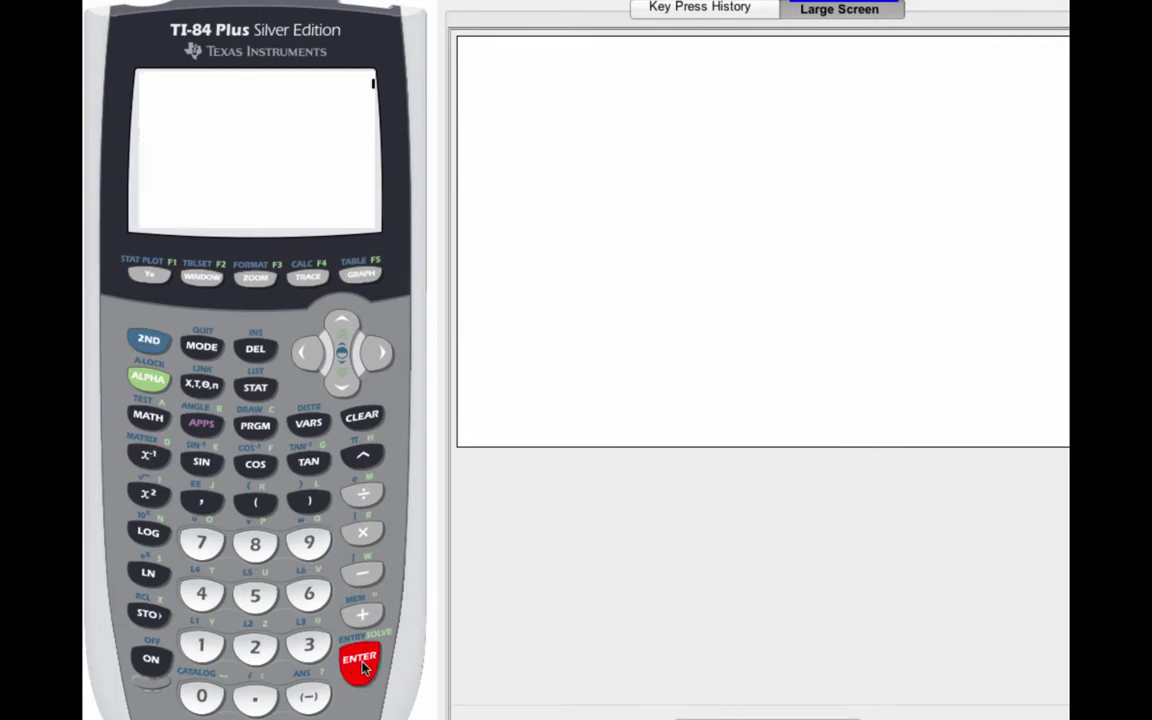
pyautogui.click(363, 532)
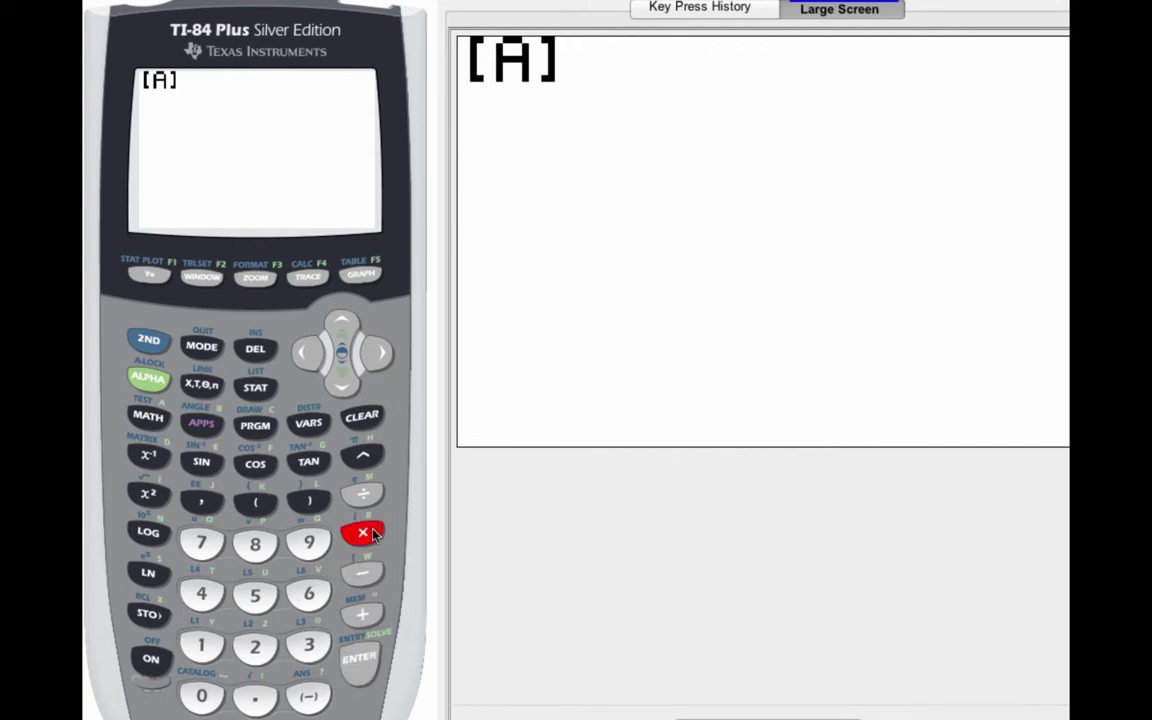
pyautogui.click(148, 340)
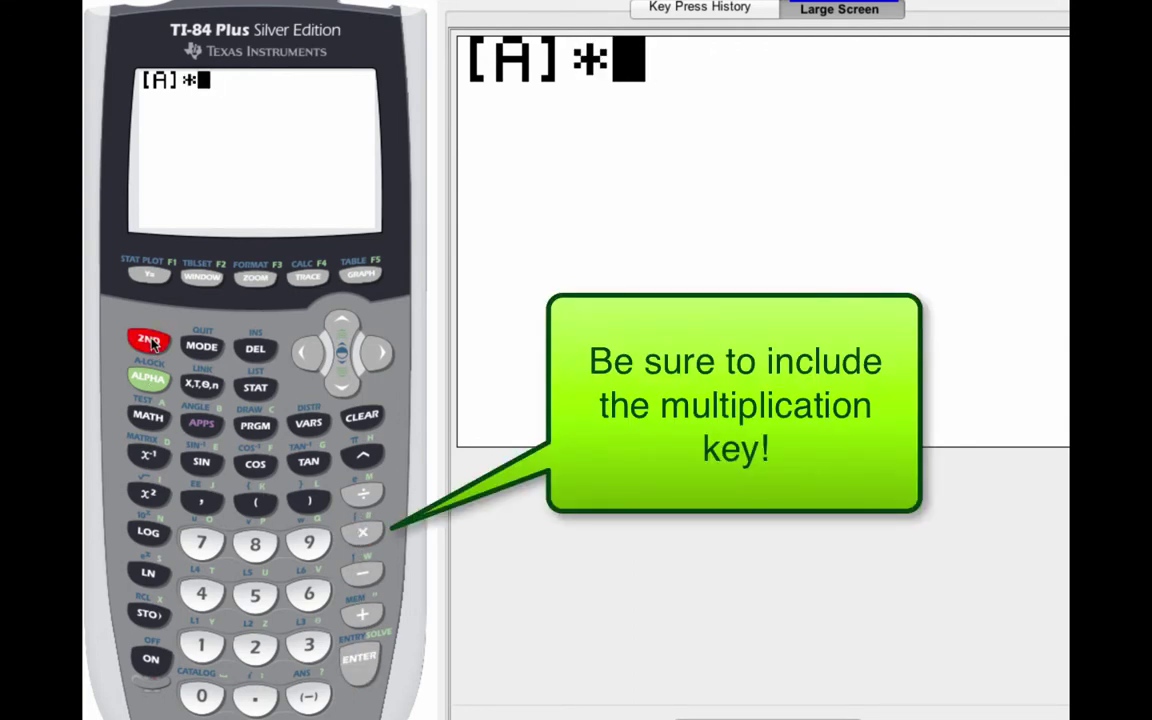
pyautogui.click(148, 453)
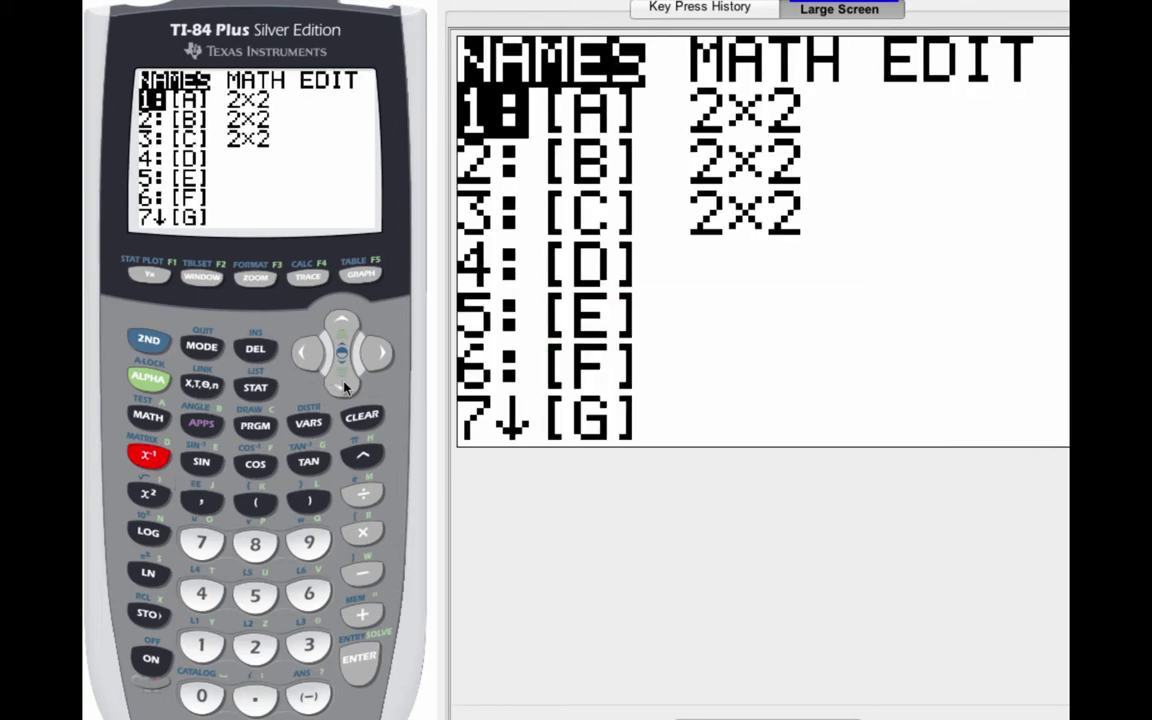
pyautogui.click(342, 385)
pyautogui.click(360, 658)
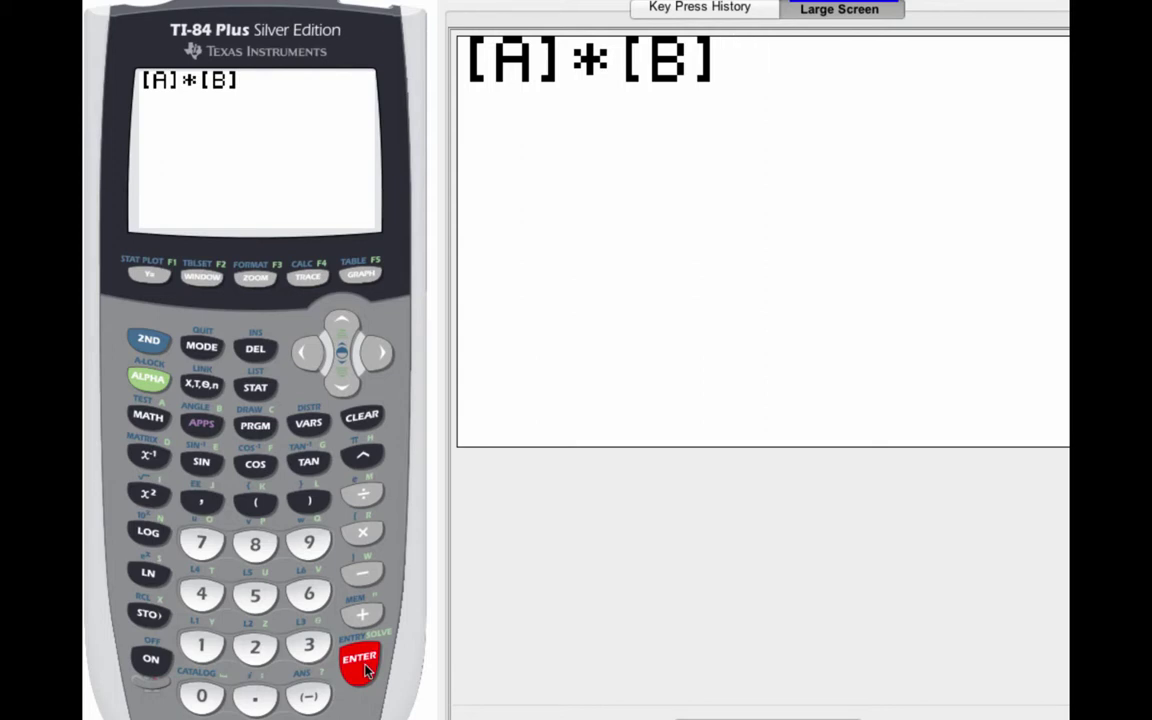
pyautogui.click(365, 672)
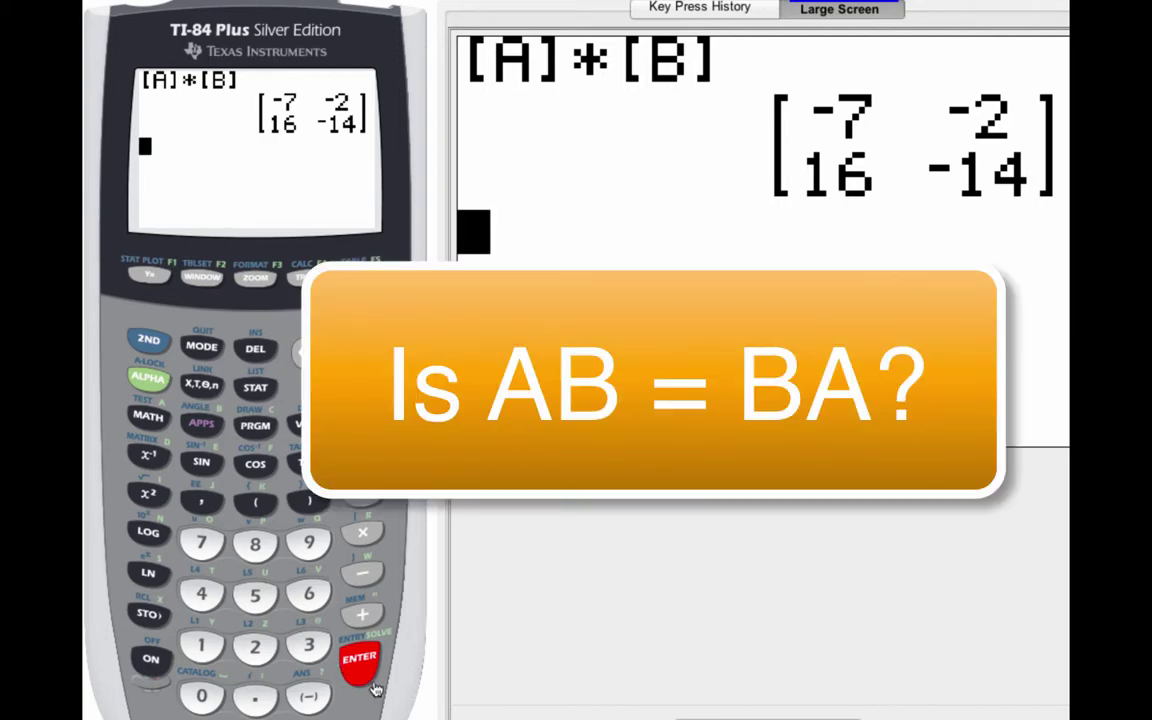
# - Enter [B]*[A] and evaluate it, giving [[-2,-23],[4,-19]]
pyautogui.click(150, 342)
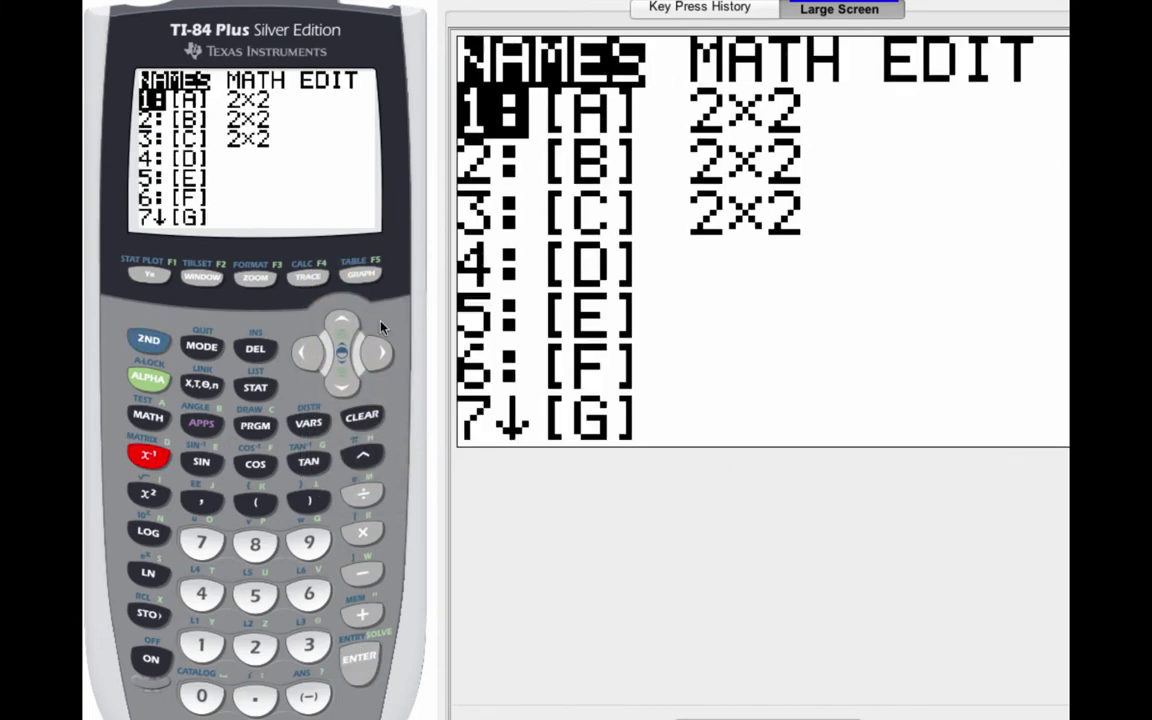
pyautogui.click(342, 386)
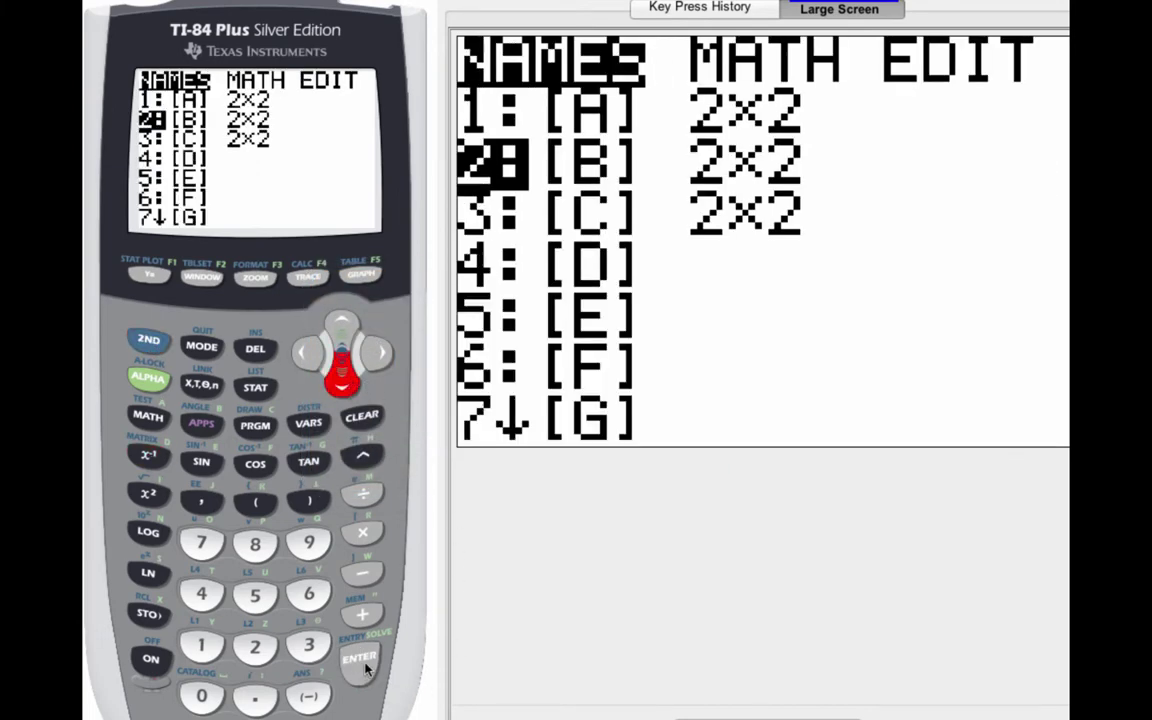
pyautogui.press('Return')
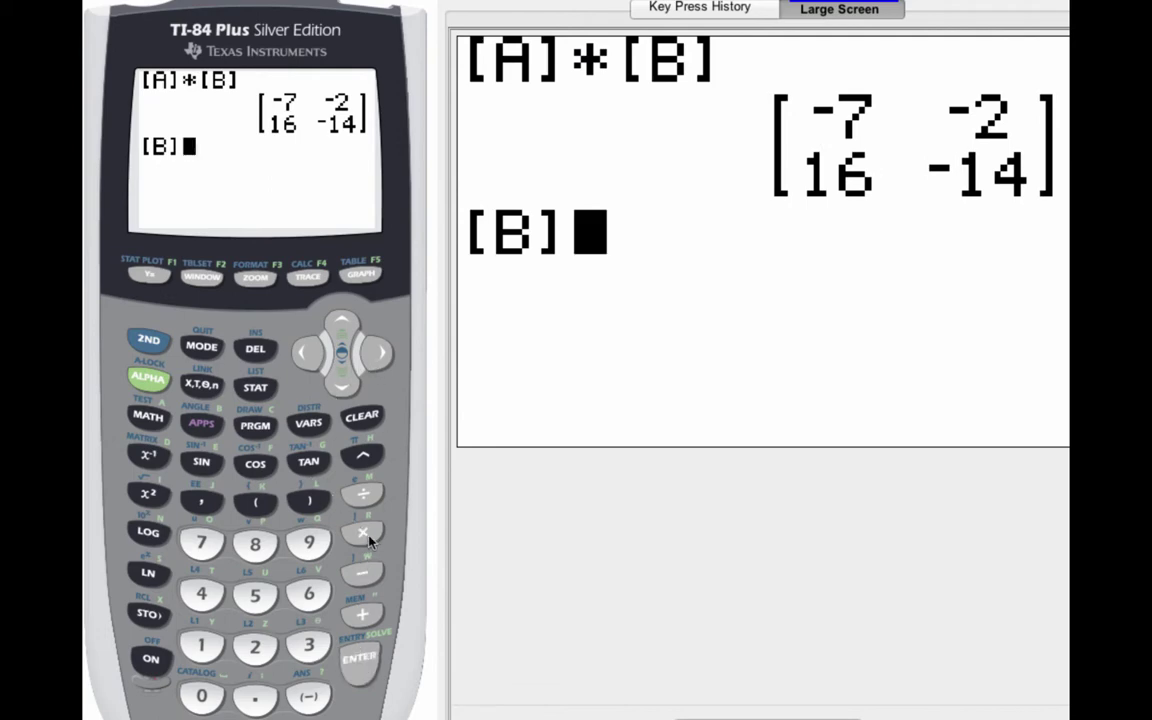
pyautogui.write('*')
pyautogui.click(148, 339)
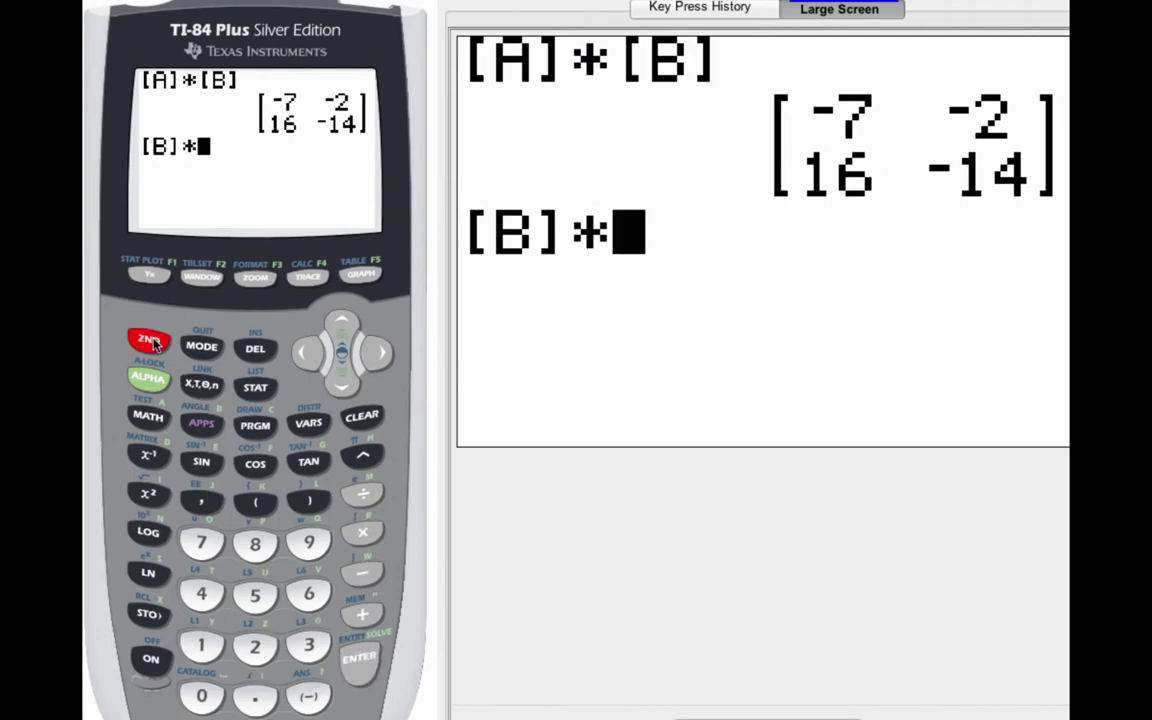
pyautogui.click(150, 457)
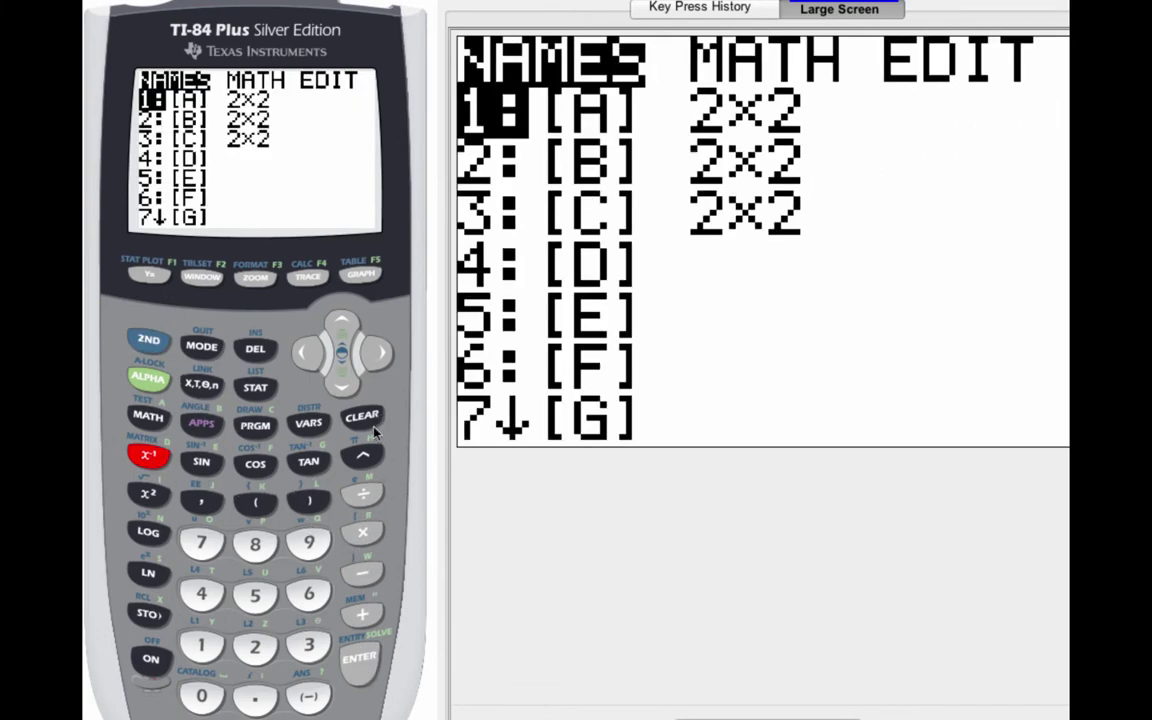
pyautogui.click(388, 664)
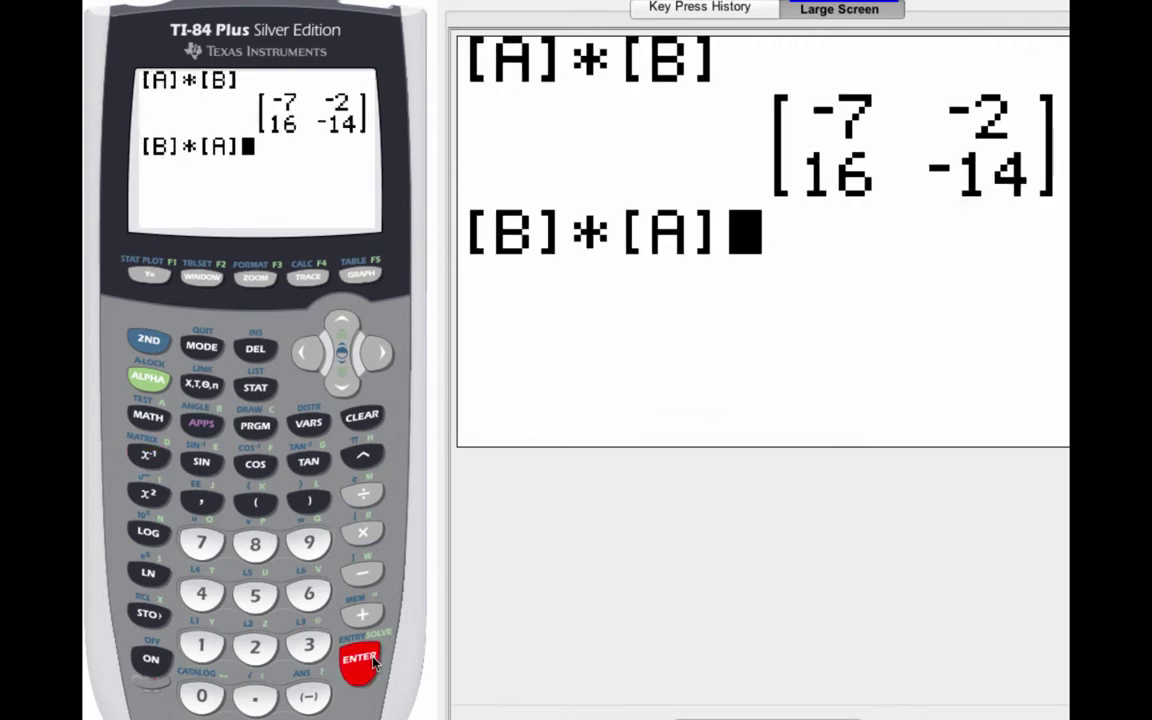
pyautogui.click(376, 672)
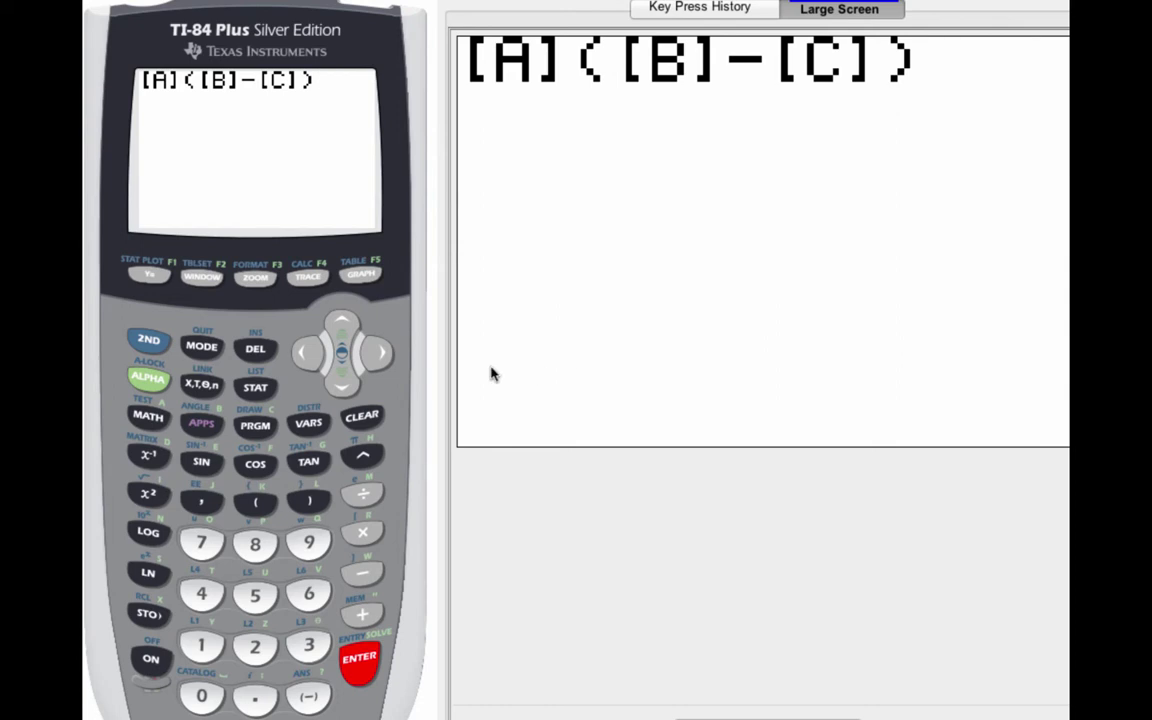
# - Evaluate [A]([B]-[C]) and, at the invalid-dimension error, highlight the Goto option
pyautogui.click(368, 662)
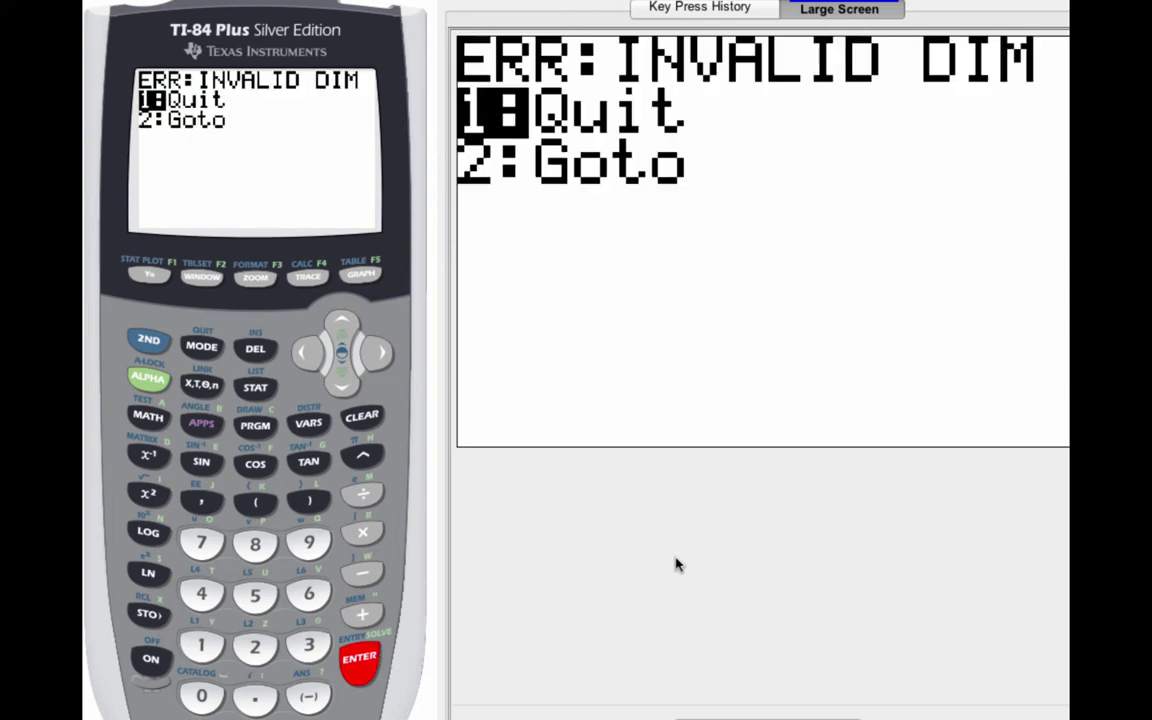
pyautogui.click(342, 384)
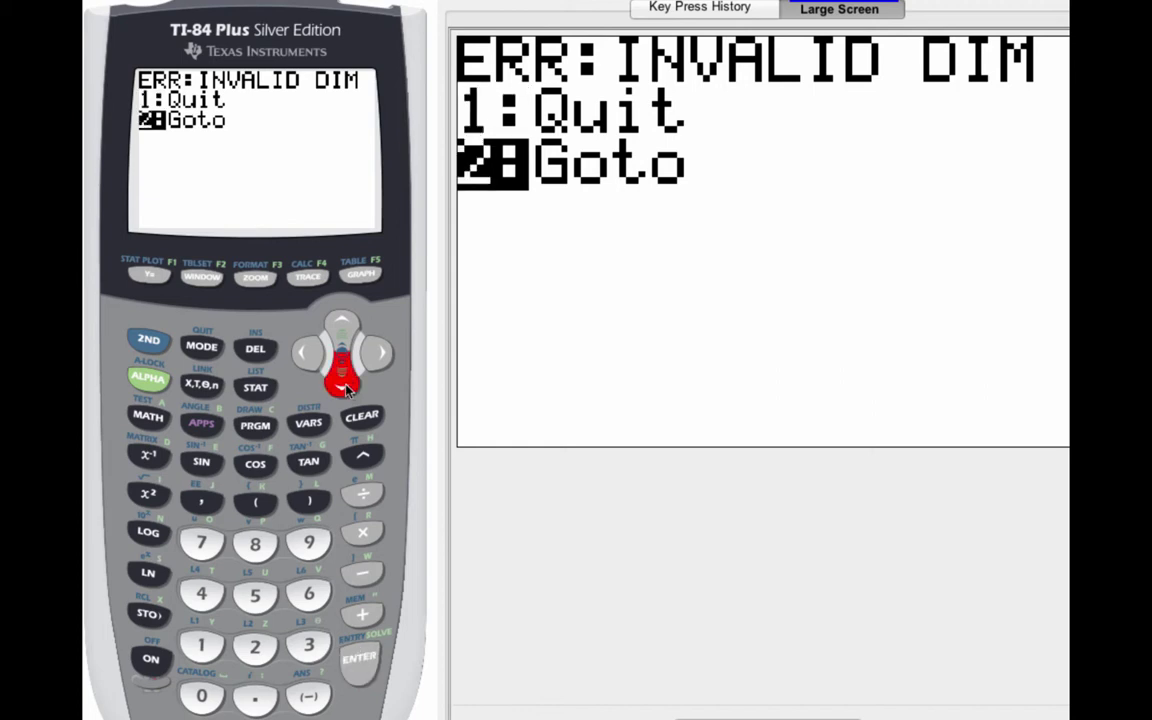
# - Go back to the expression and insert a multiplication sign after [A], making [A]*([B]-[C])
pyautogui.click(362, 662)
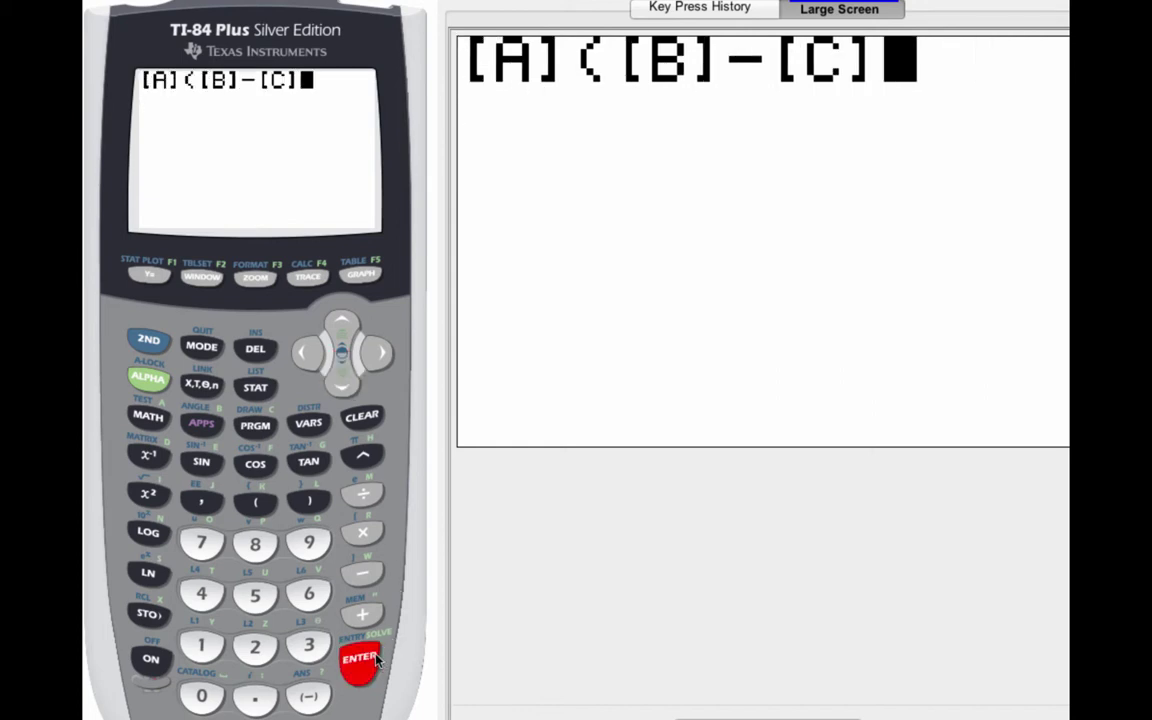
pyautogui.click(150, 342)
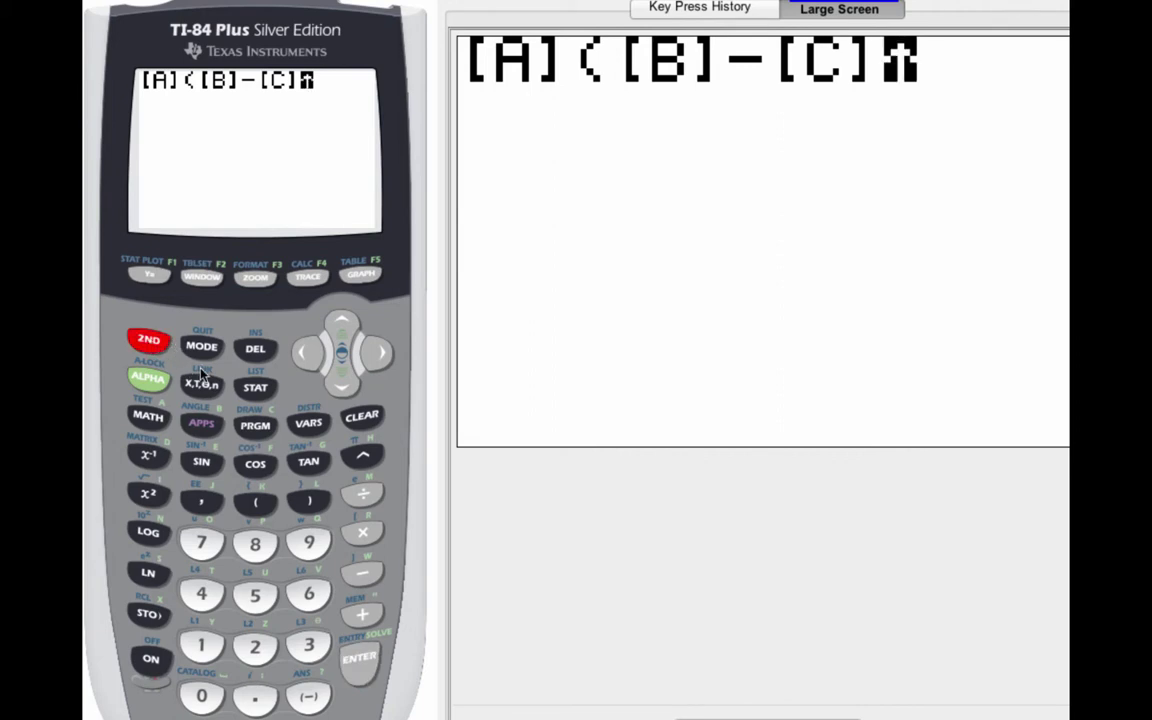
pyautogui.click(311, 355)
pyautogui.click(378, 352)
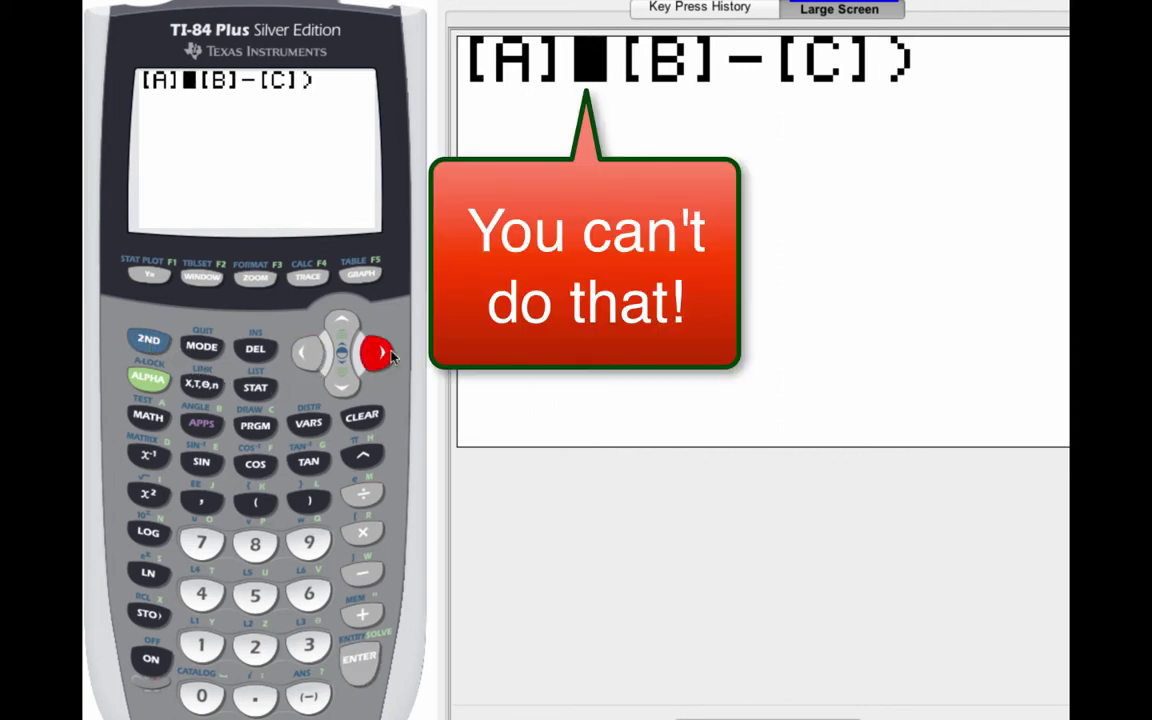
pyautogui.click(148, 340)
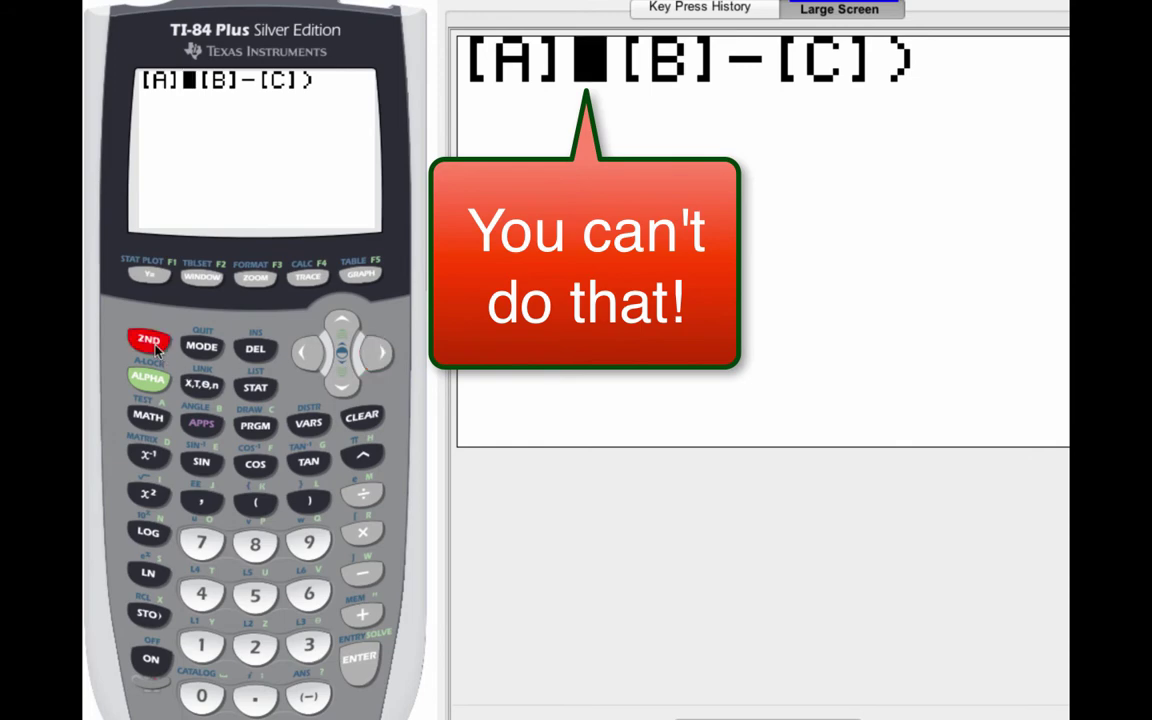
pyautogui.click(257, 349)
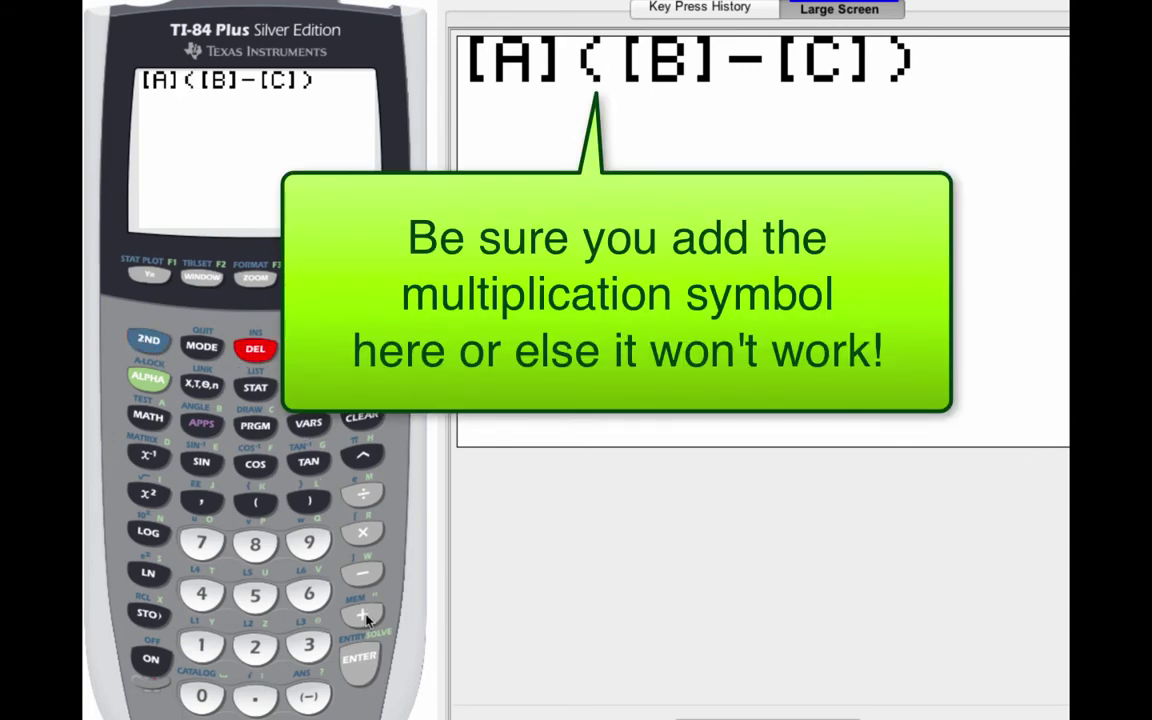
pyautogui.click(366, 535)
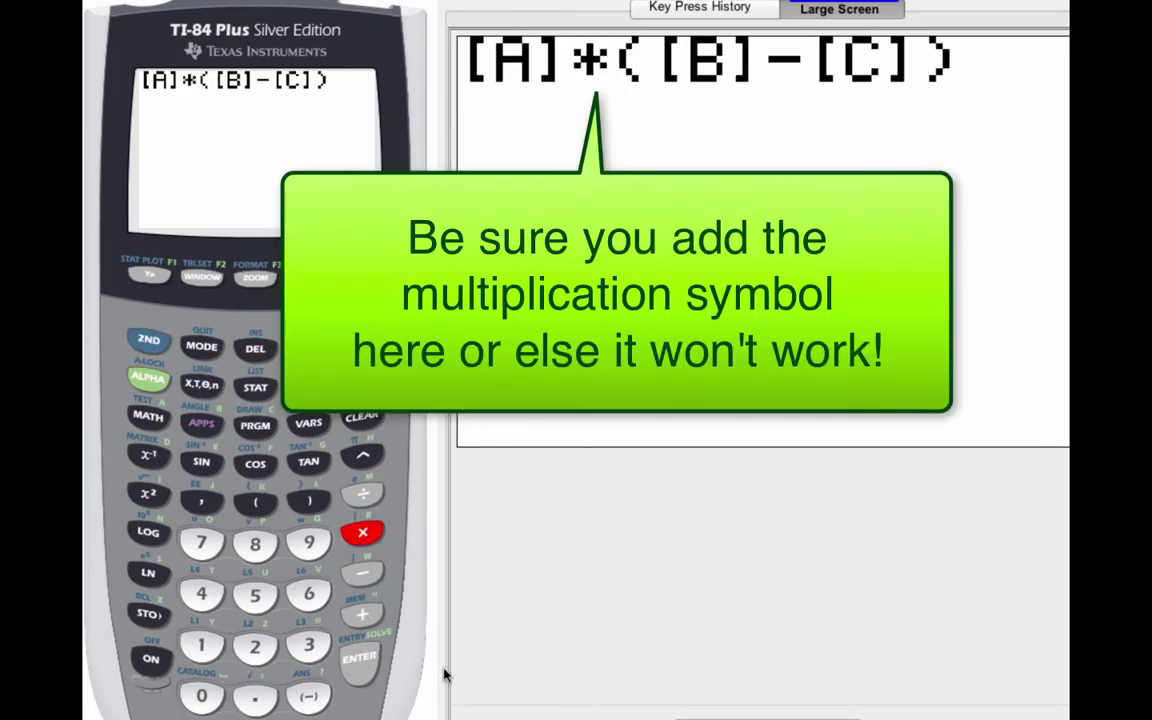
# - Evaluate [A]*([B]-[C]) to [[-10,-16],[20,8],[25,14]], then evaluate [A]*[B]-[A]*[C]
pyautogui.click(374, 670)
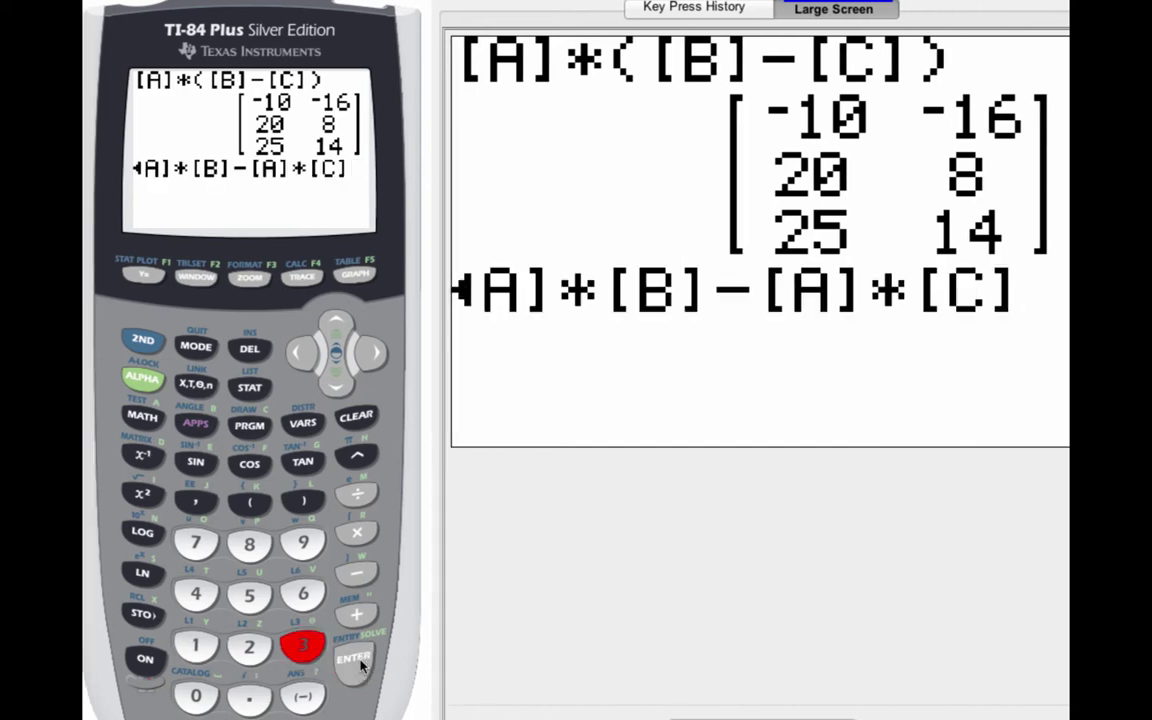
pyautogui.click(358, 662)
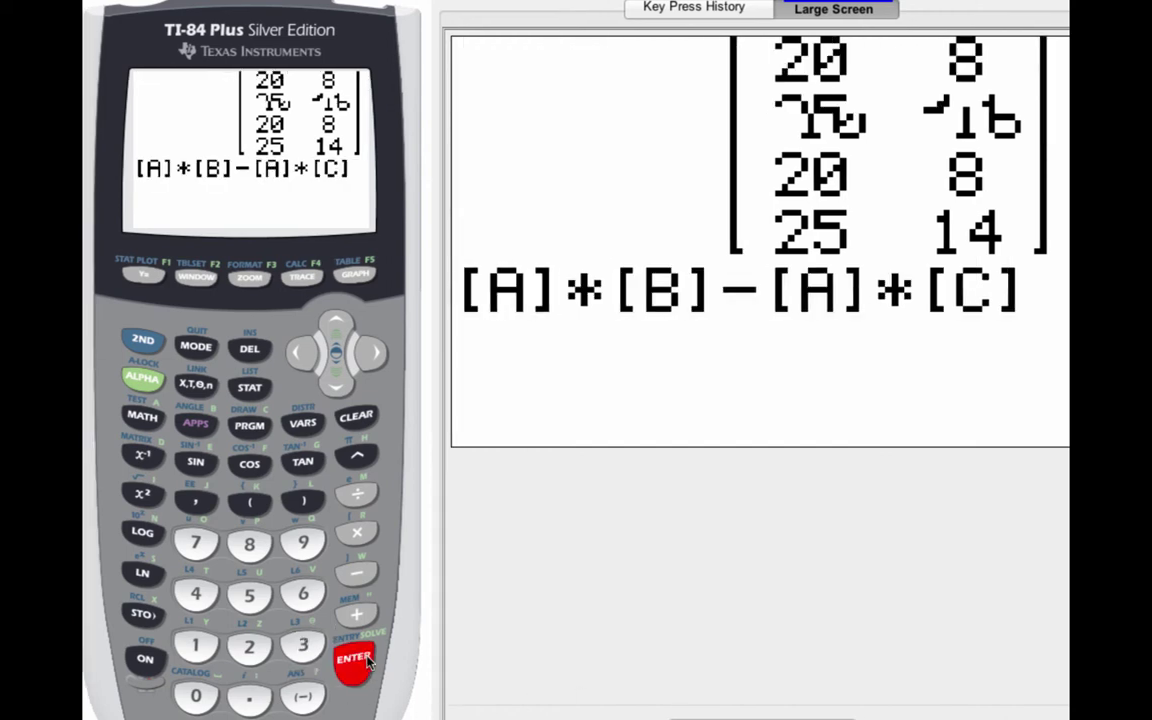